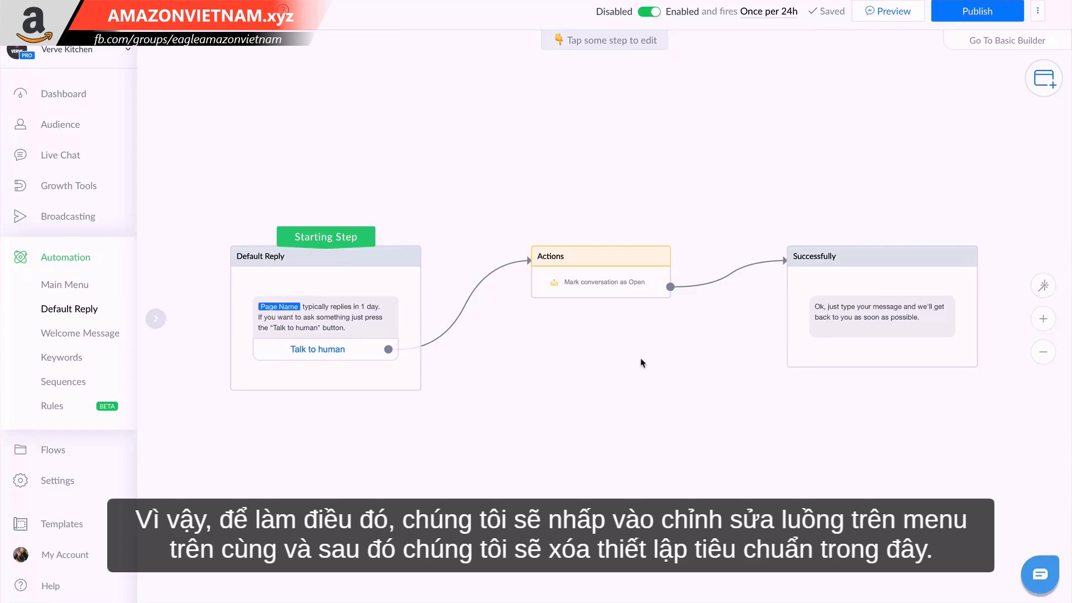
Delete the Successfully message step and the Actions step from the Default Reply flow.
click(843, 279)
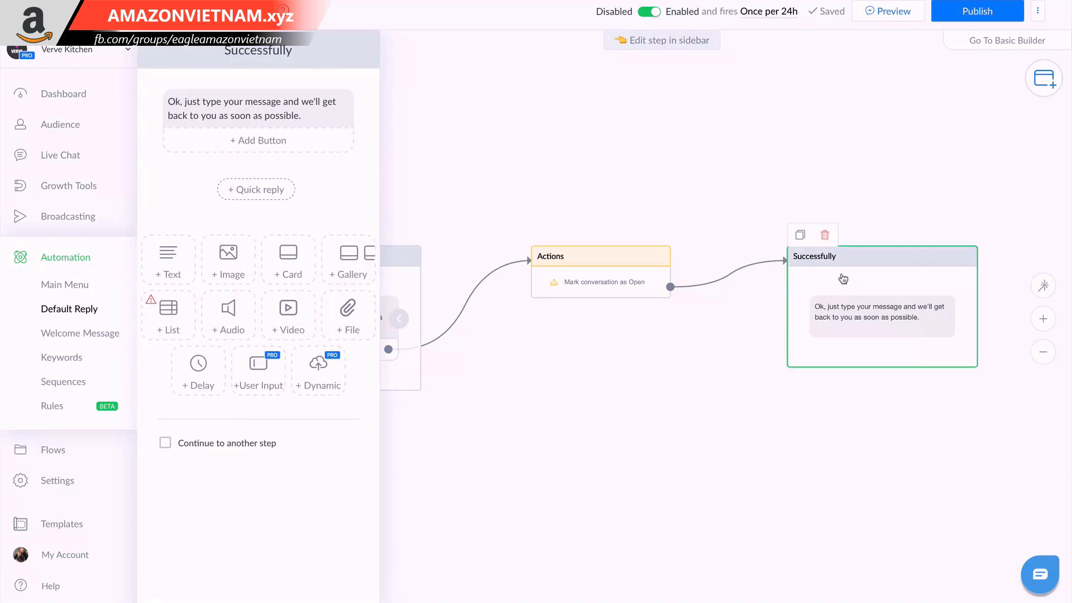
key(BackSpace)
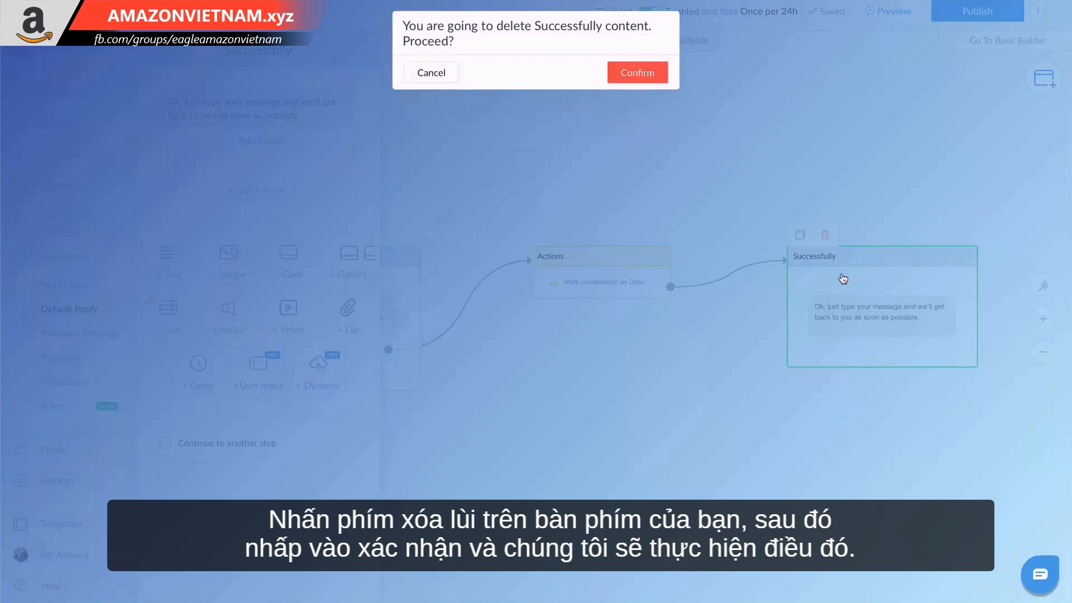
click(653, 77)
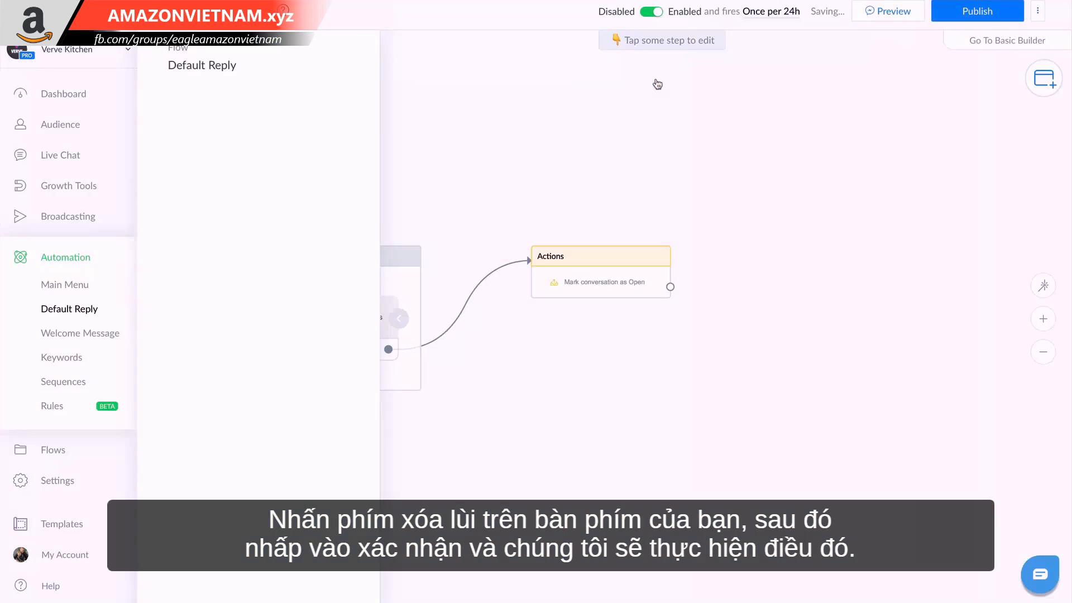
click(607, 270)
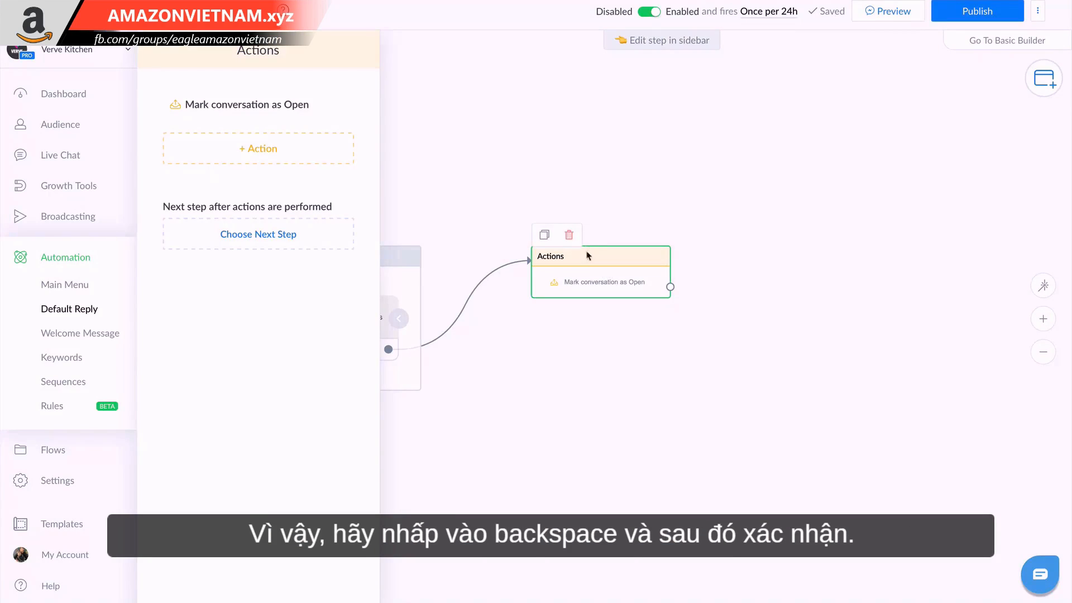
click(569, 234)
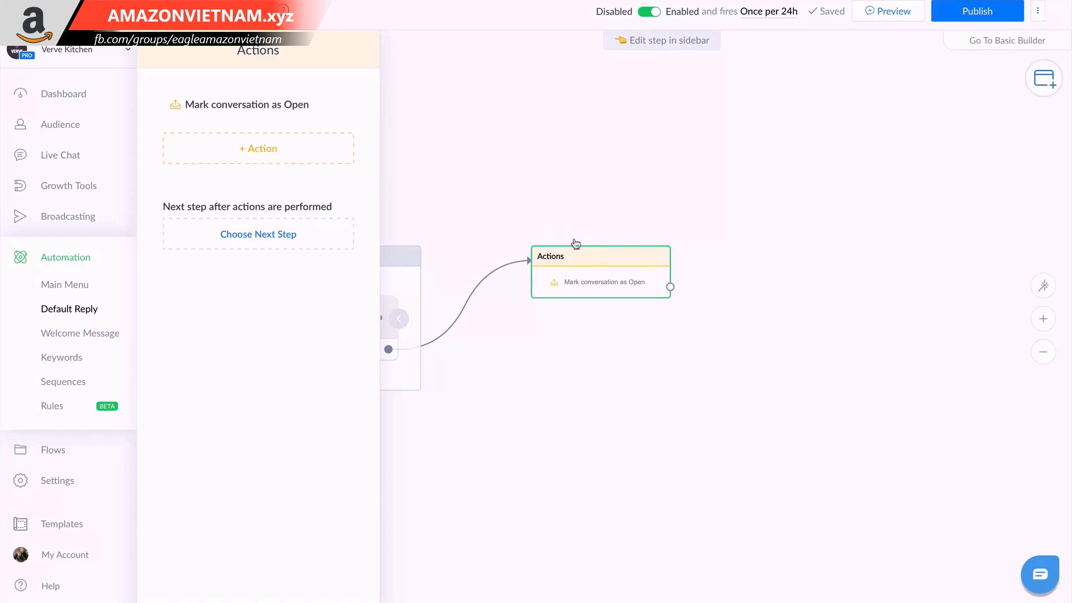
click(625, 75)
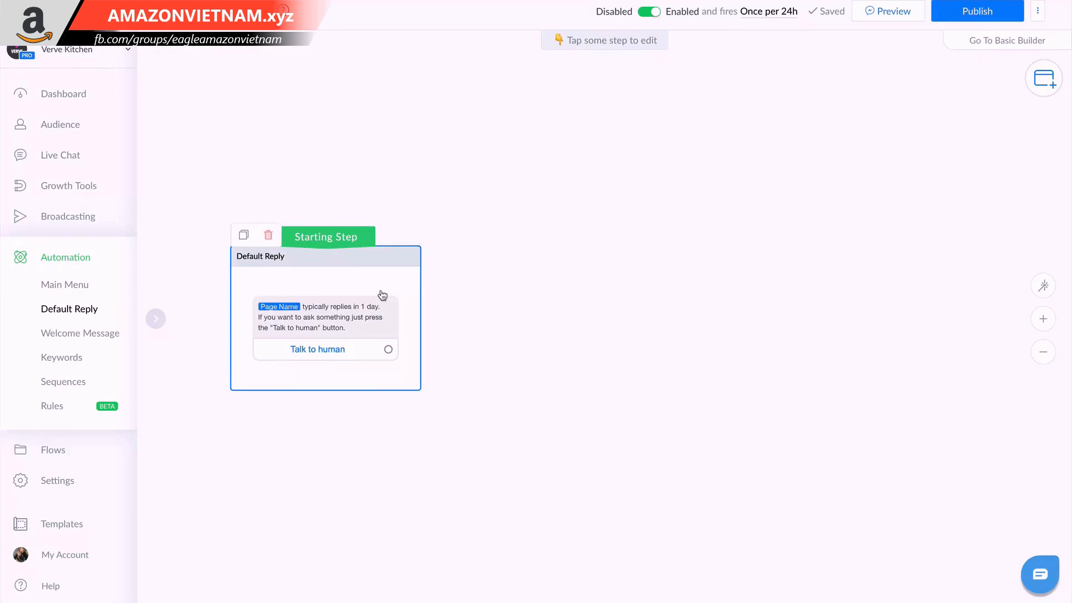
Clear the message text of the Default Reply starting step, including the Page Name token.
click(381, 294)
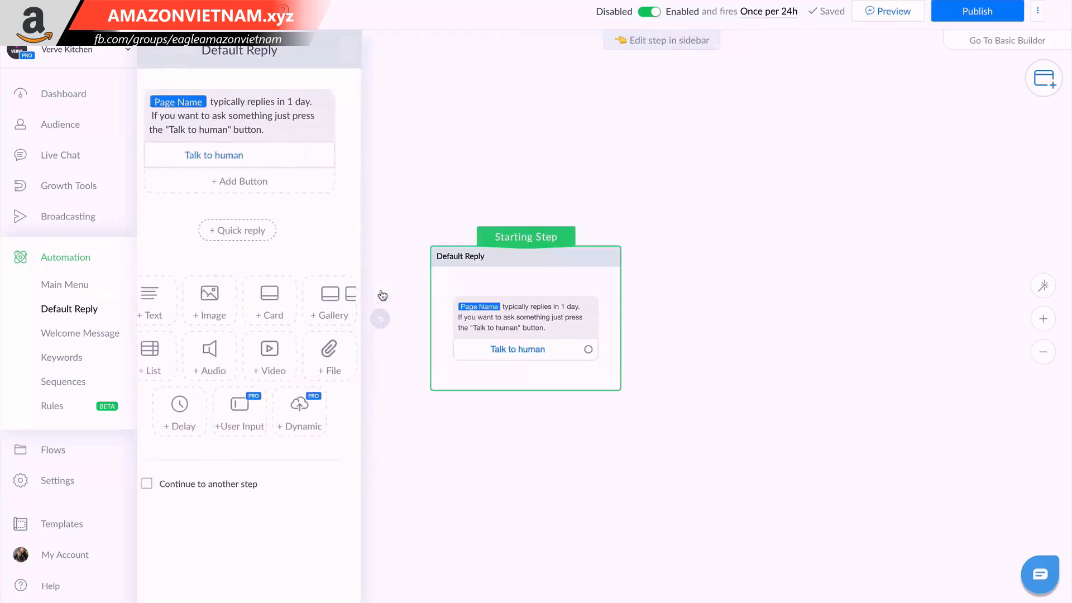
click(311, 110)
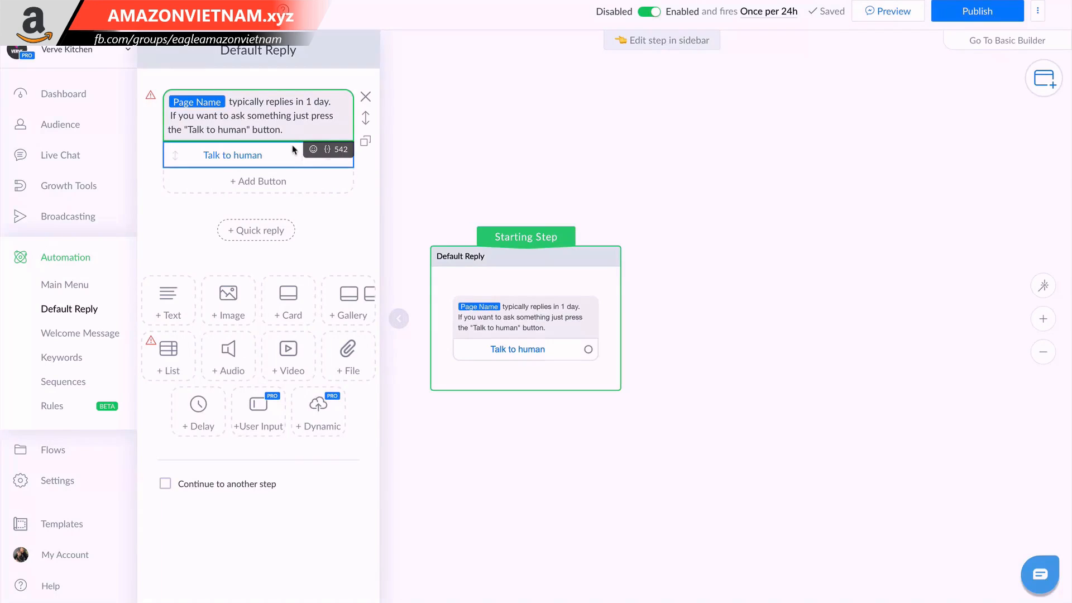
drag(283, 130, 230, 101)
key(BackSpace)
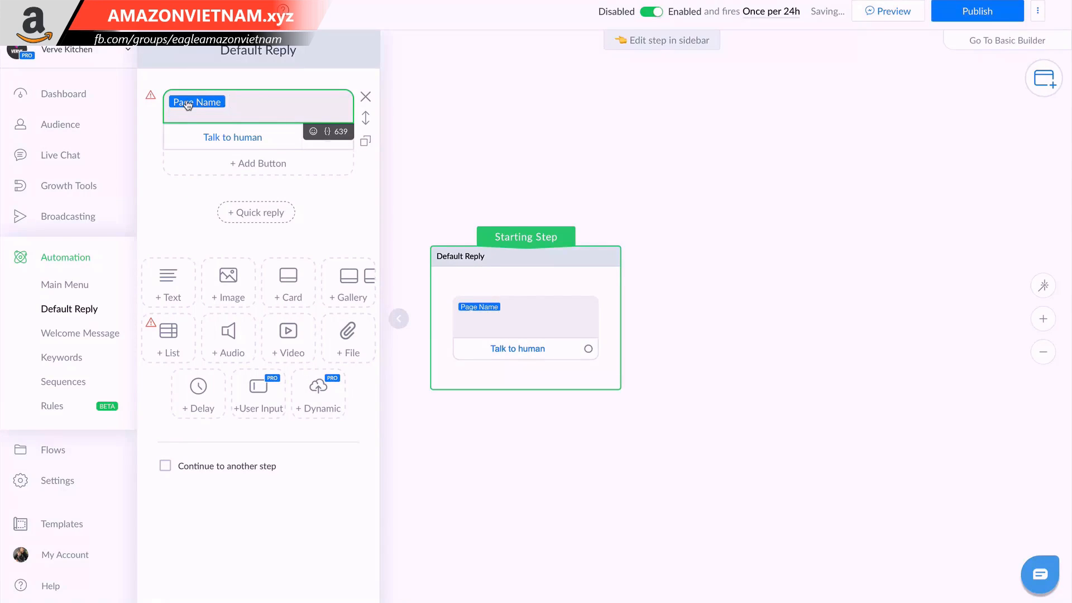
key(BackSpace)
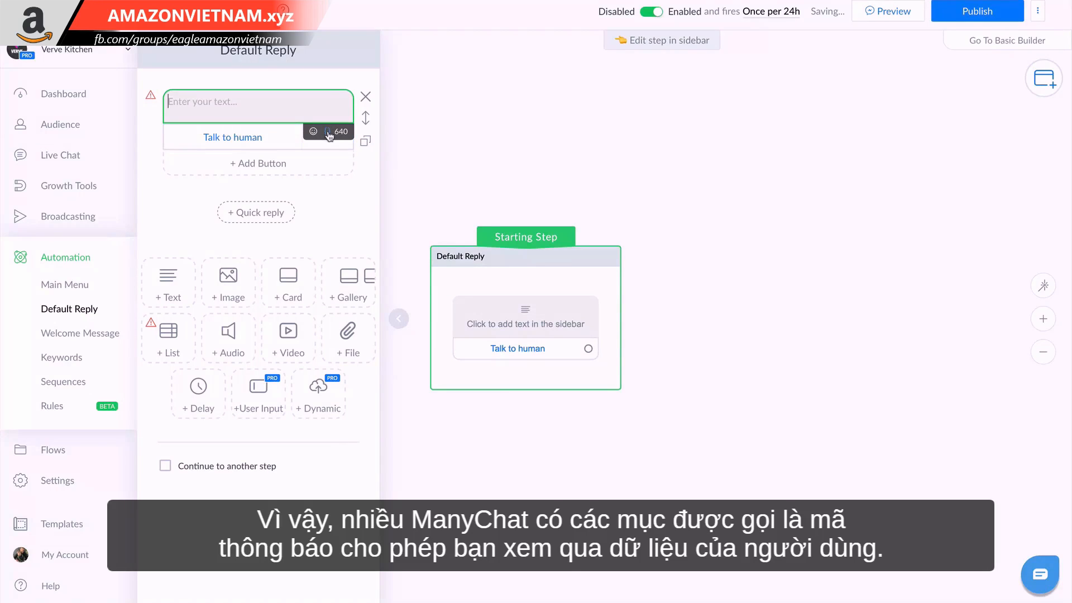
Write the Default Reply message as the First Name token followed by ", thanks for stopping by" and a smiling emoji.
click(327, 132)
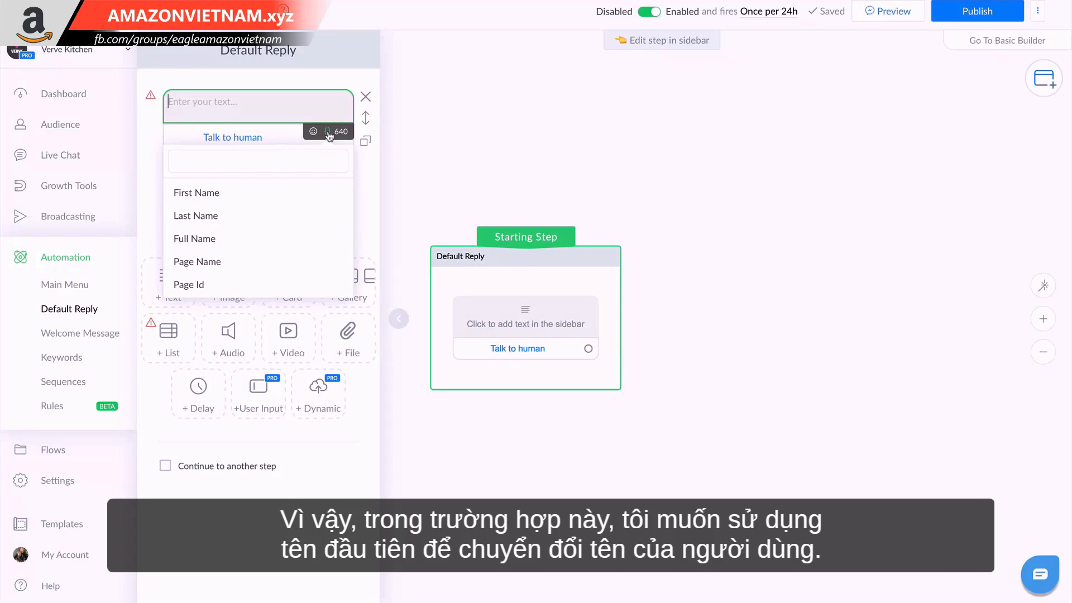
click(249, 192)
click(275, 115)
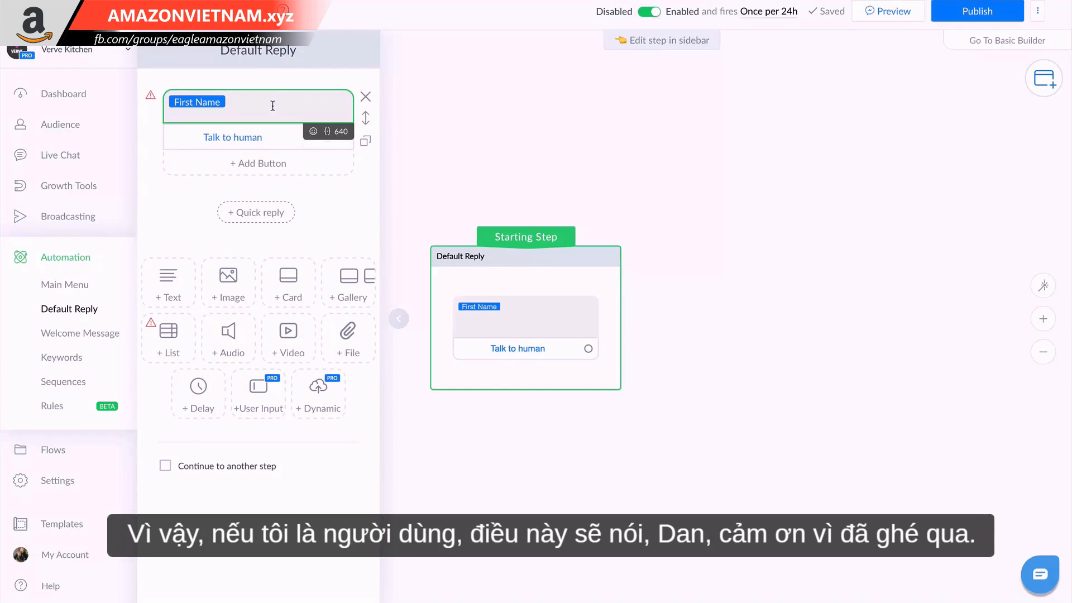
text(, thanks for stopping by)
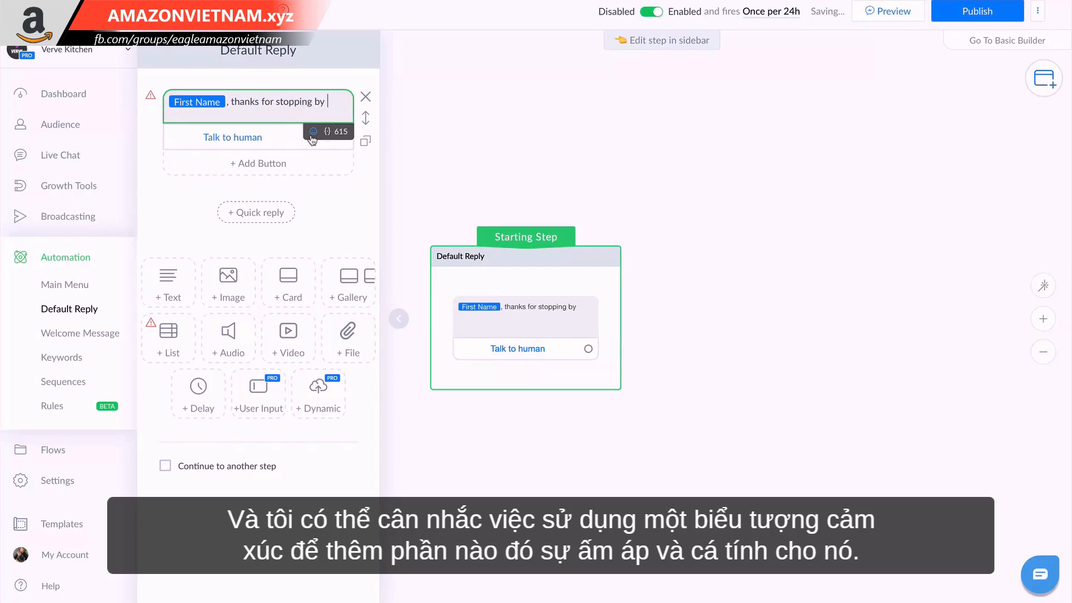
click(313, 131)
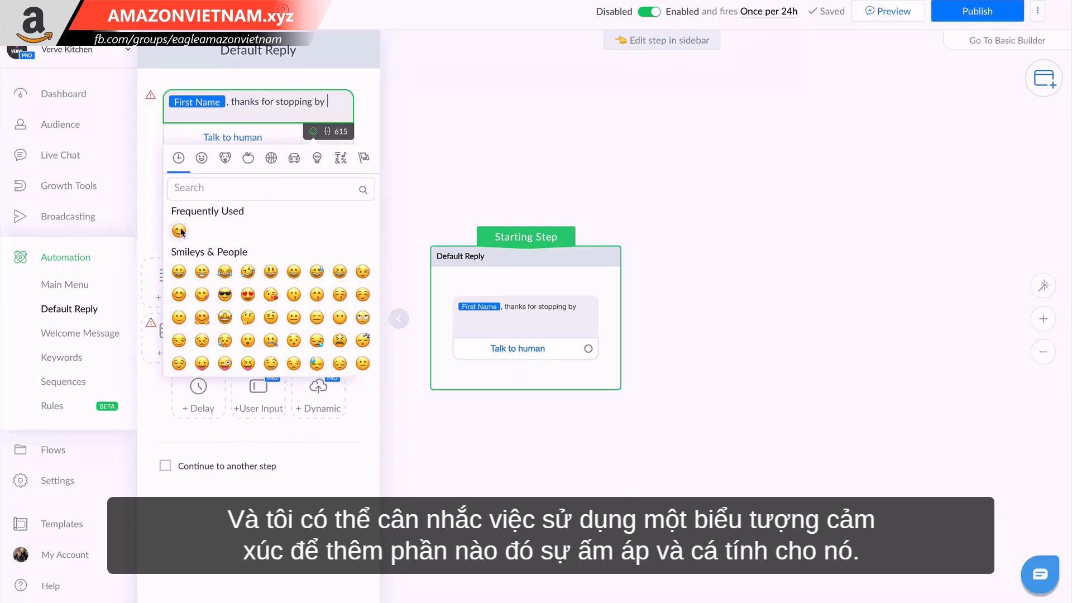
click(179, 231)
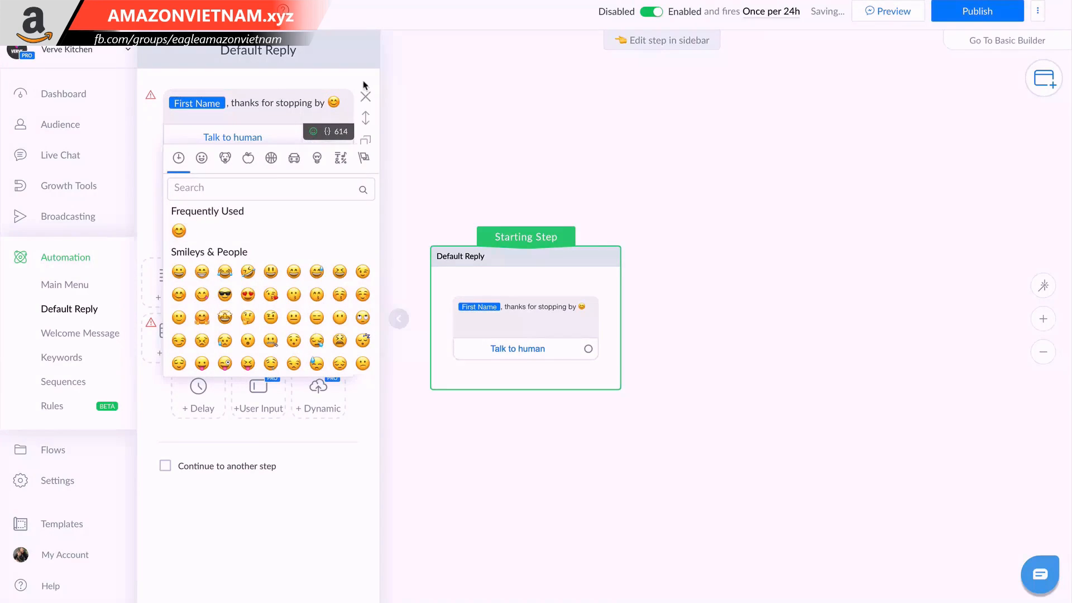
click(364, 84)
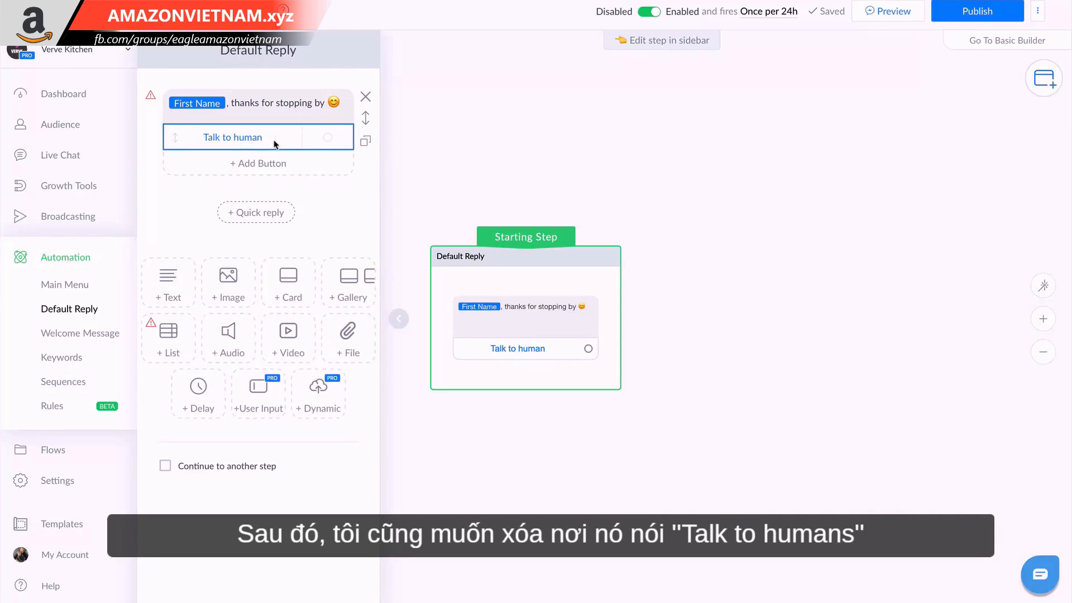
Delete the "Talk to human" button from the Default Reply message.
click(240, 140)
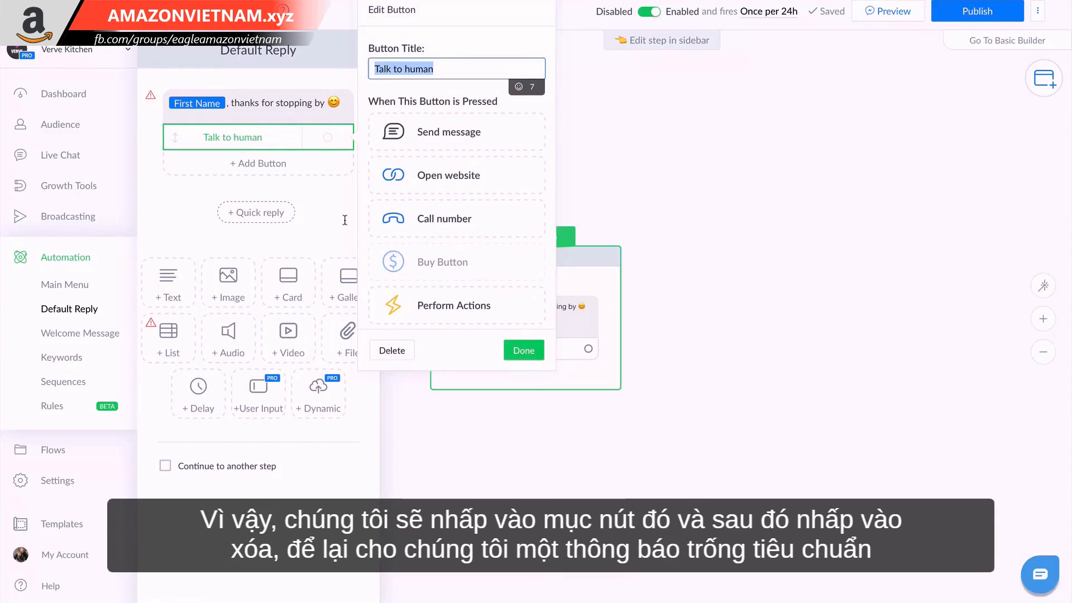
click(401, 351)
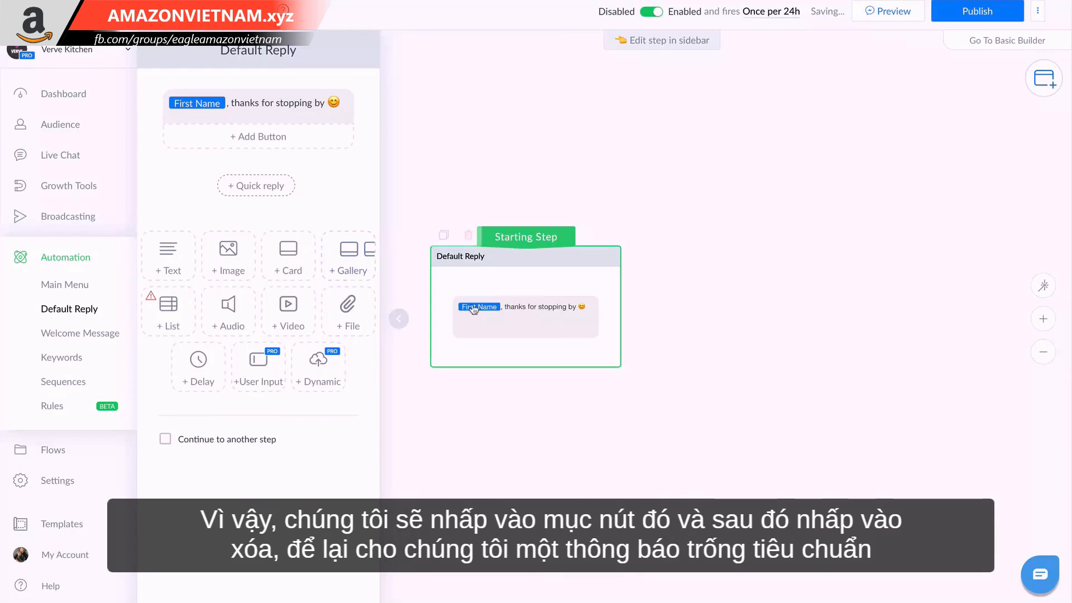
click(316, 113)
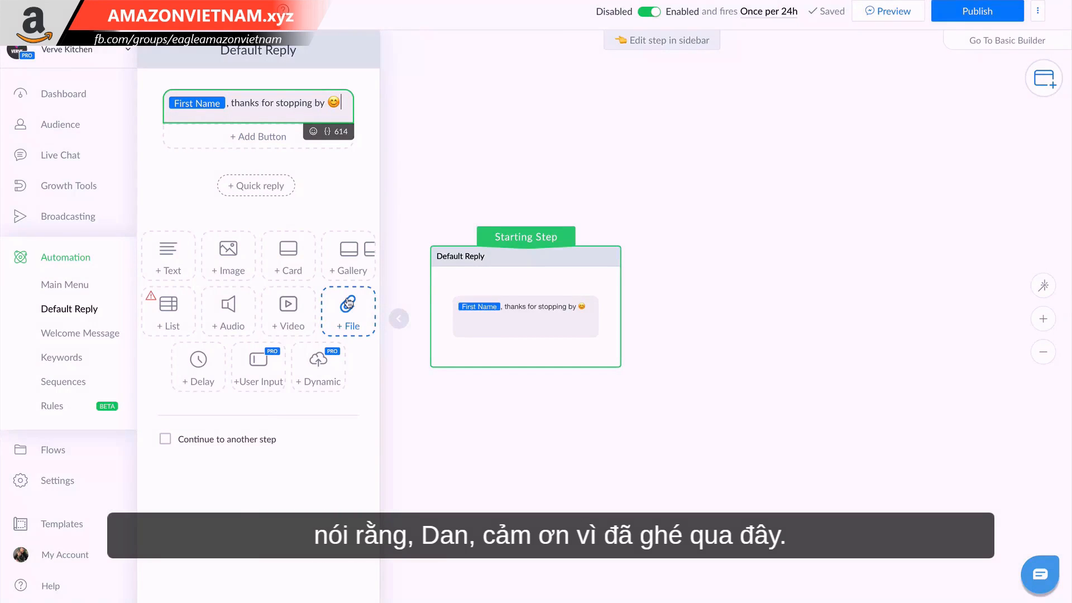
Make the Default Reply continue to a Perform Actions step that marks the conversation as Open.
click(230, 441)
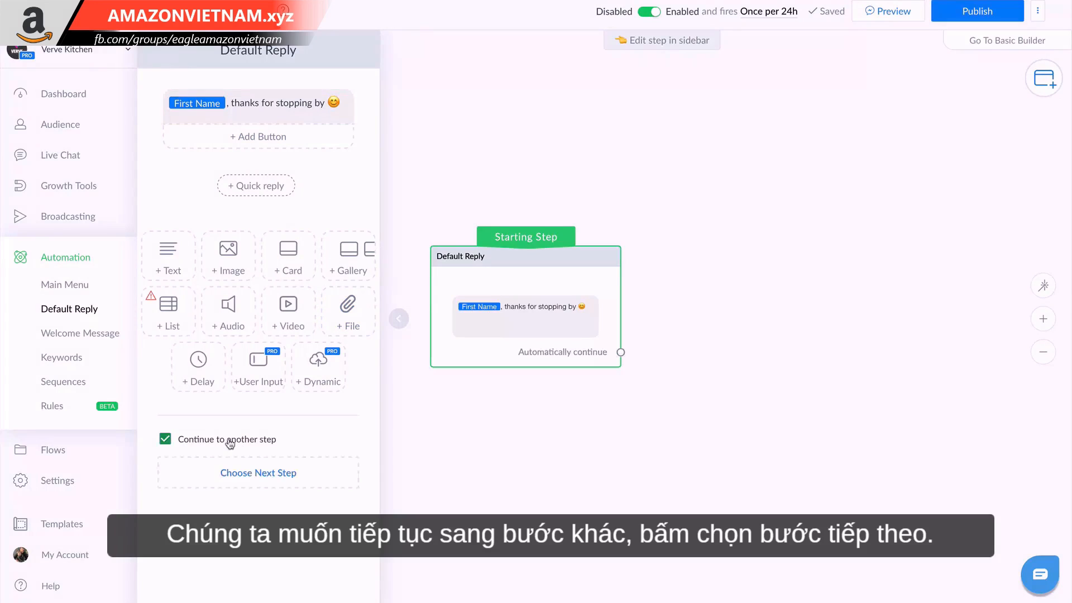
click(254, 474)
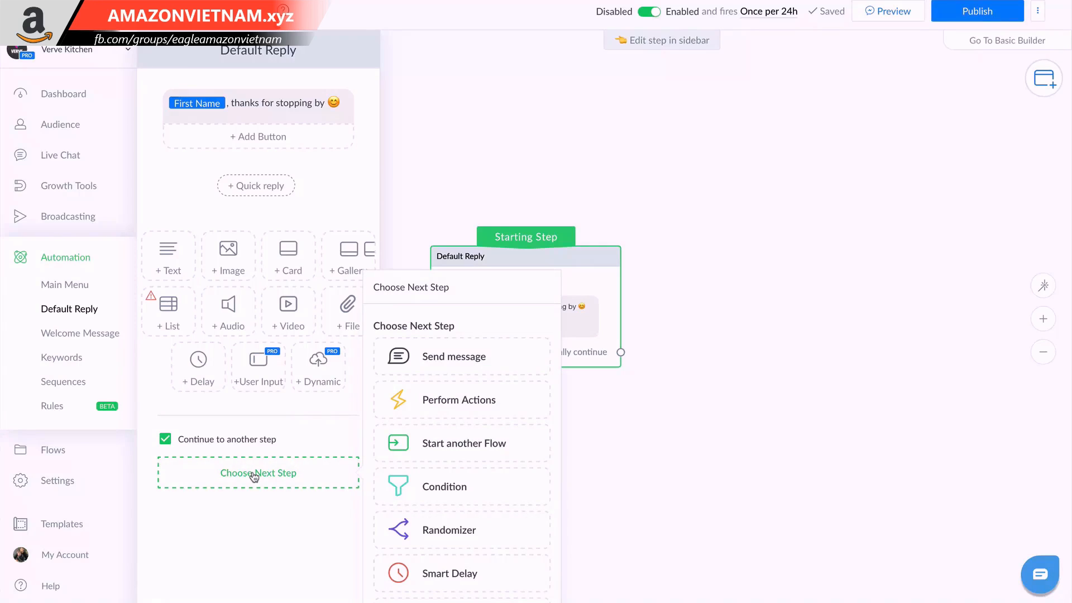
click(403, 401)
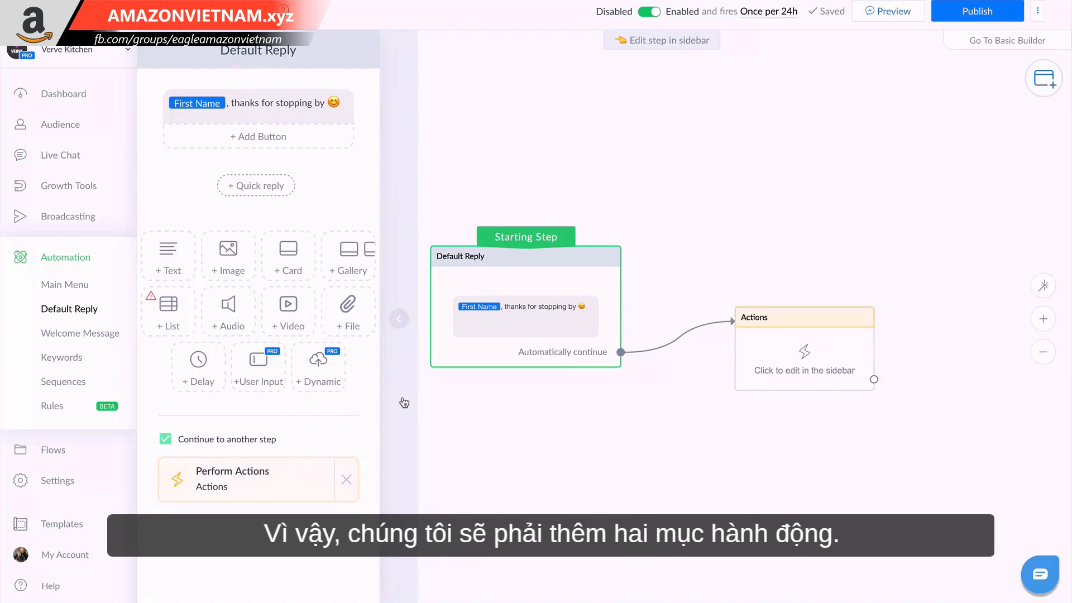
click(259, 486)
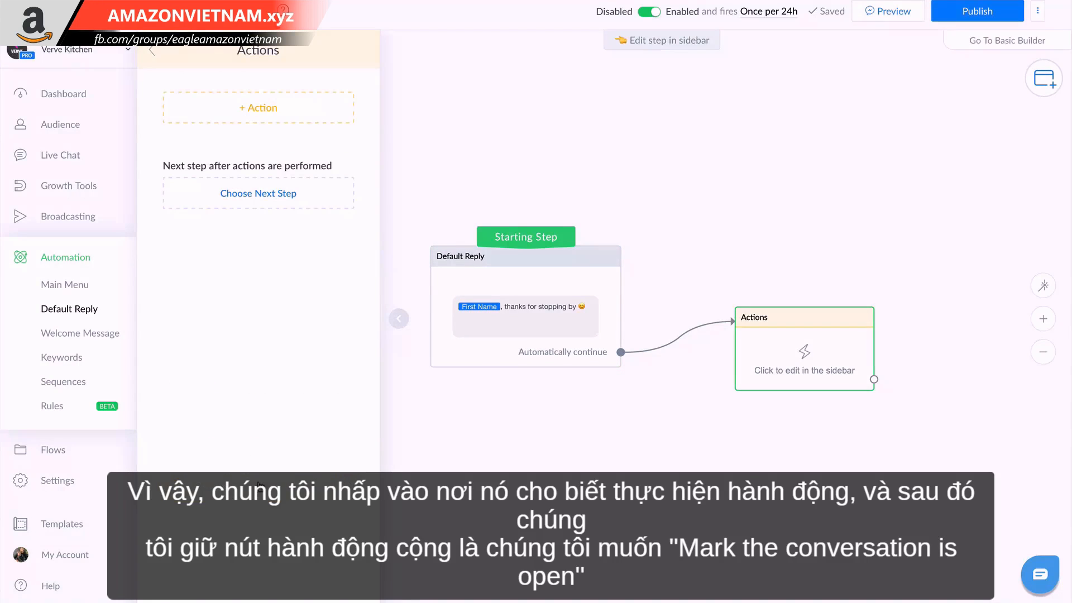
click(244, 110)
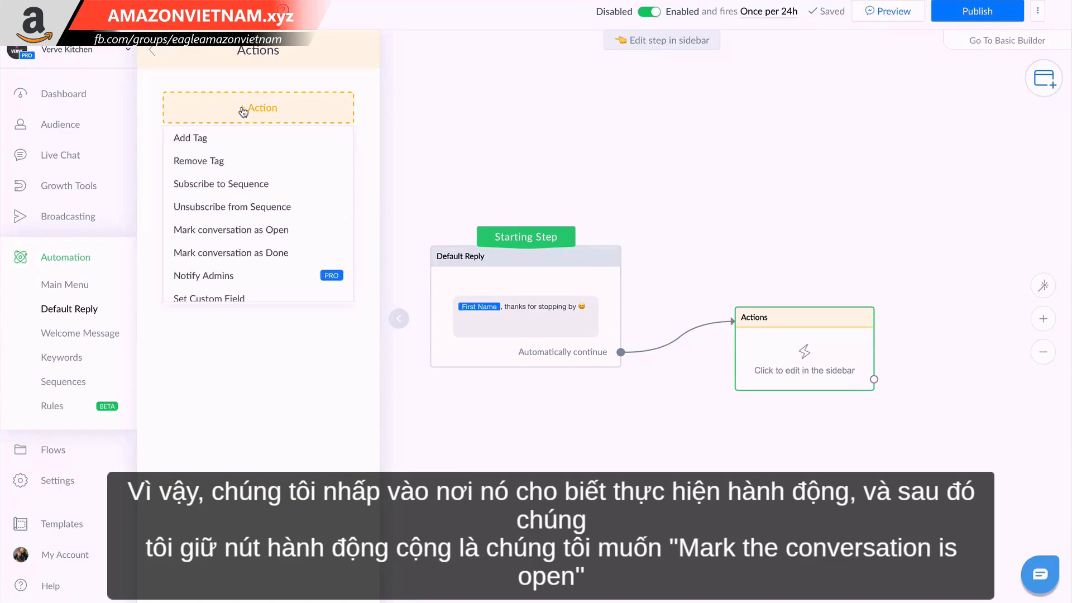
click(240, 230)
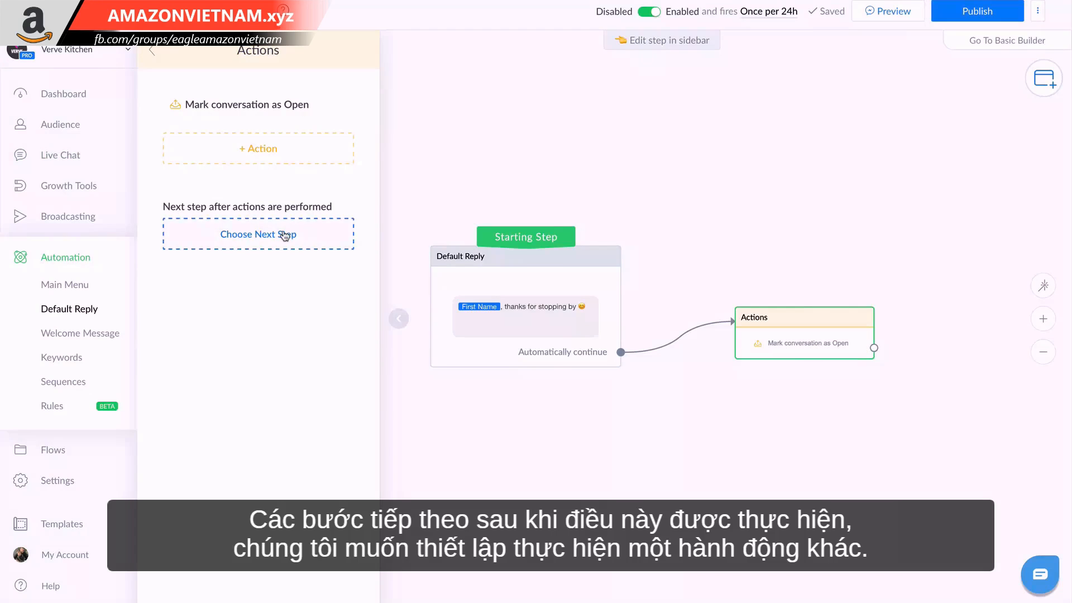
Chain a second Perform Actions step after the first one and add a Notify Admins action to the first.
click(284, 234)
click(426, 195)
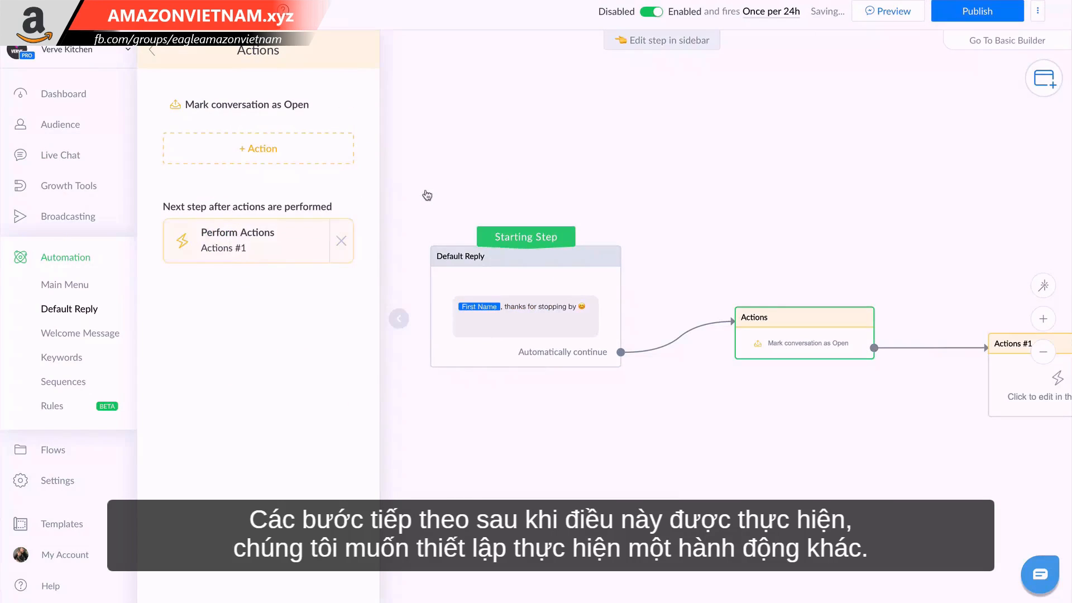
click(297, 162)
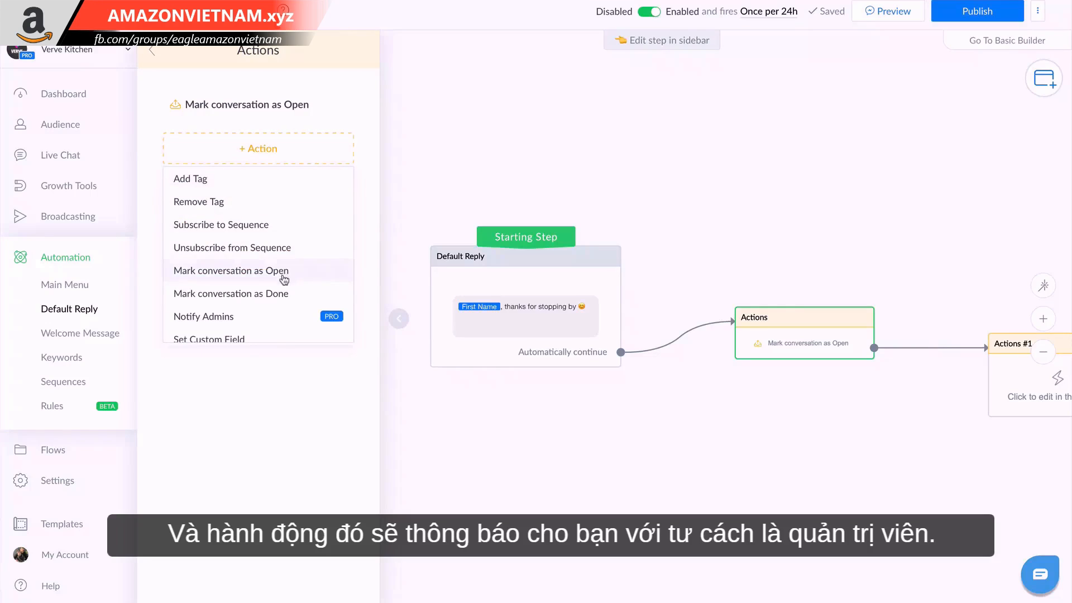
click(268, 318)
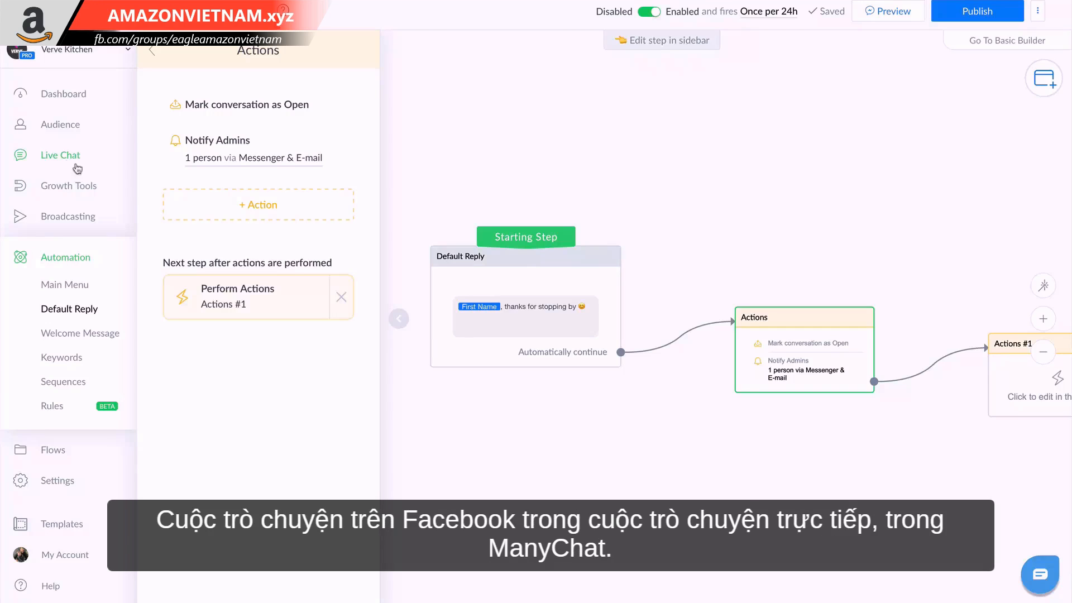
Add a Notify Admins action to the empty second Actions step at the end of the flow.
drag(587, 413, 460, 381)
drag(647, 425, 558, 401)
right_click(559, 401)
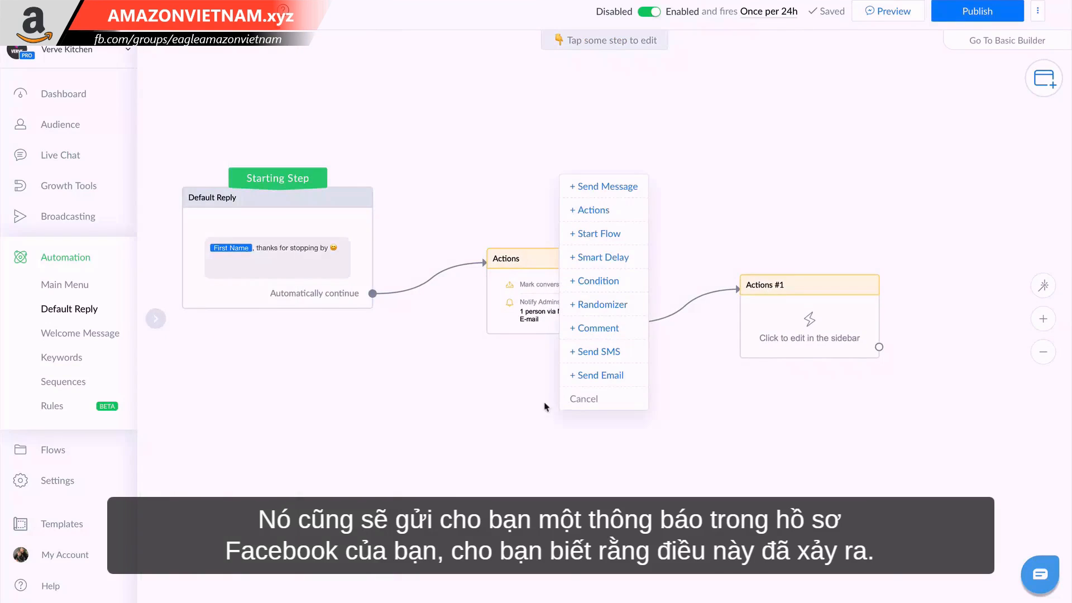
click(577, 398)
drag(797, 426, 756, 426)
click(742, 337)
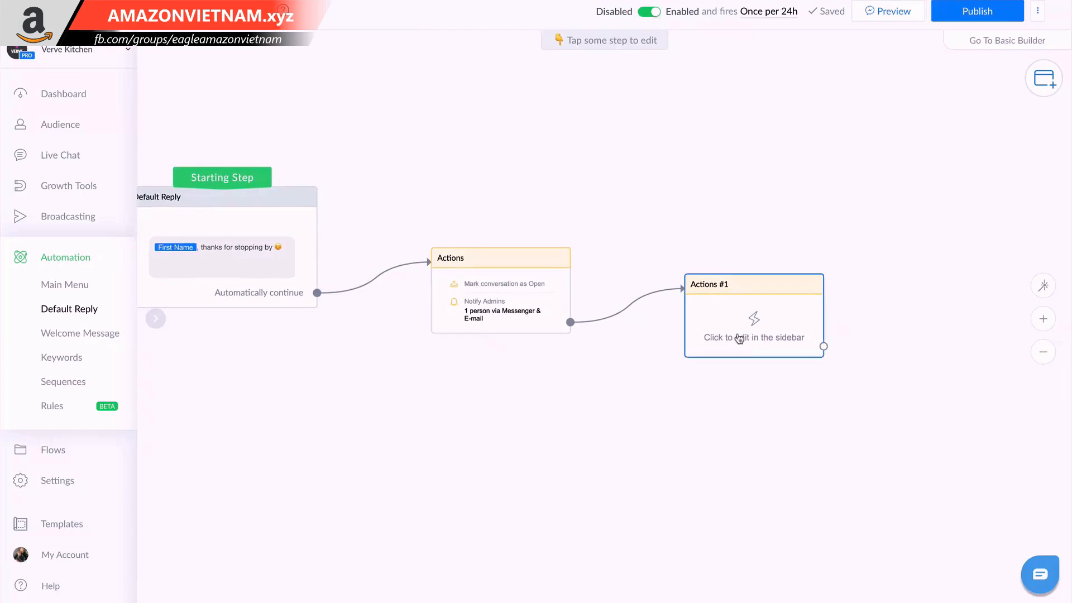
click(249, 119)
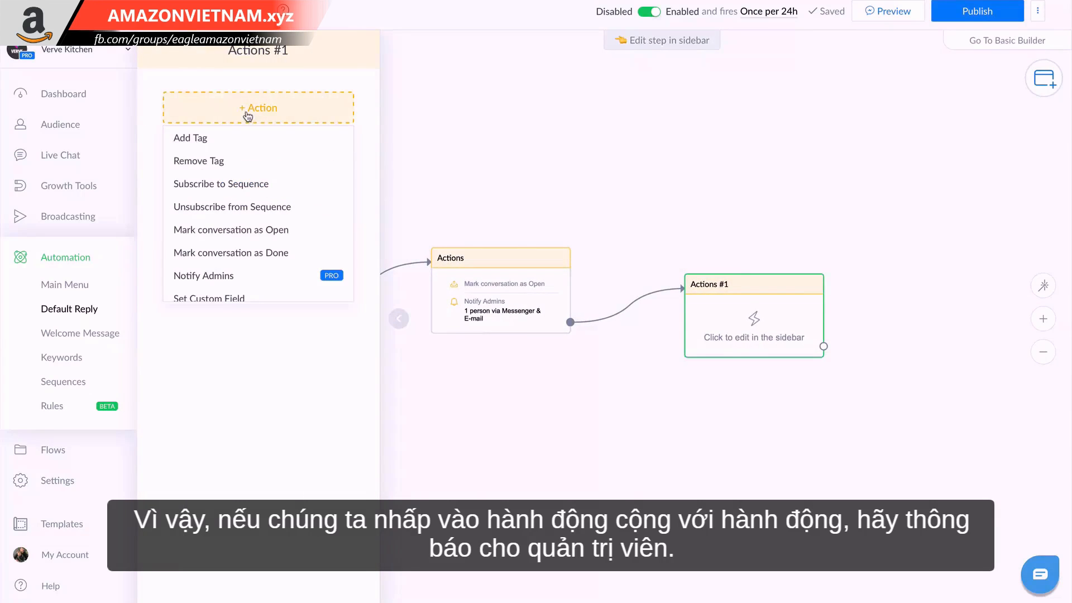
click(249, 278)
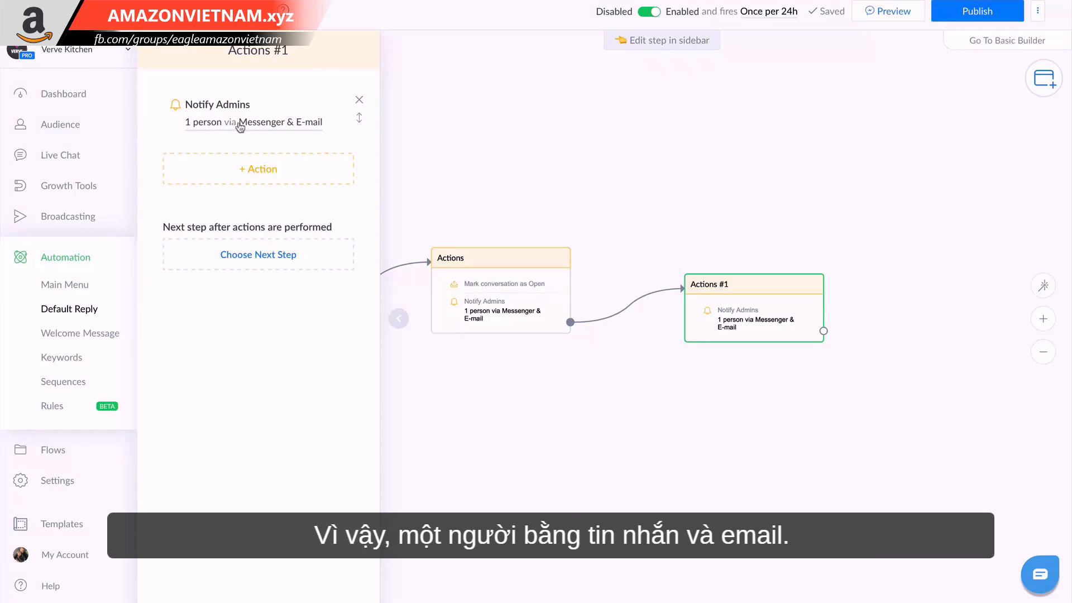
Replace the notification text after Full Name with "just messaged your brand on ManyChat. Please login and check Live Chat to resolve.".
click(277, 128)
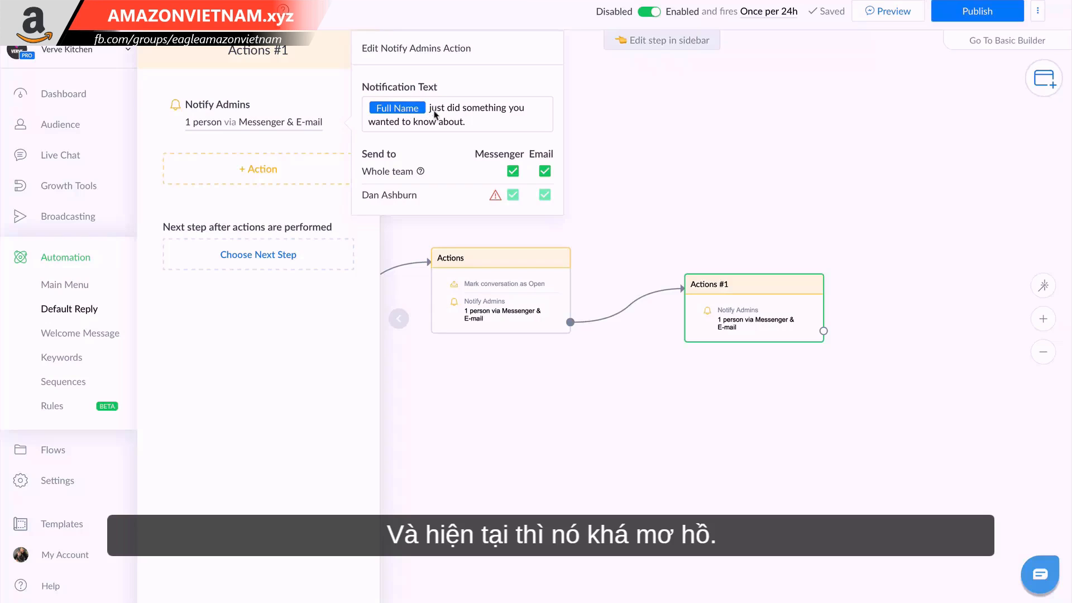
drag(466, 121, 429, 109)
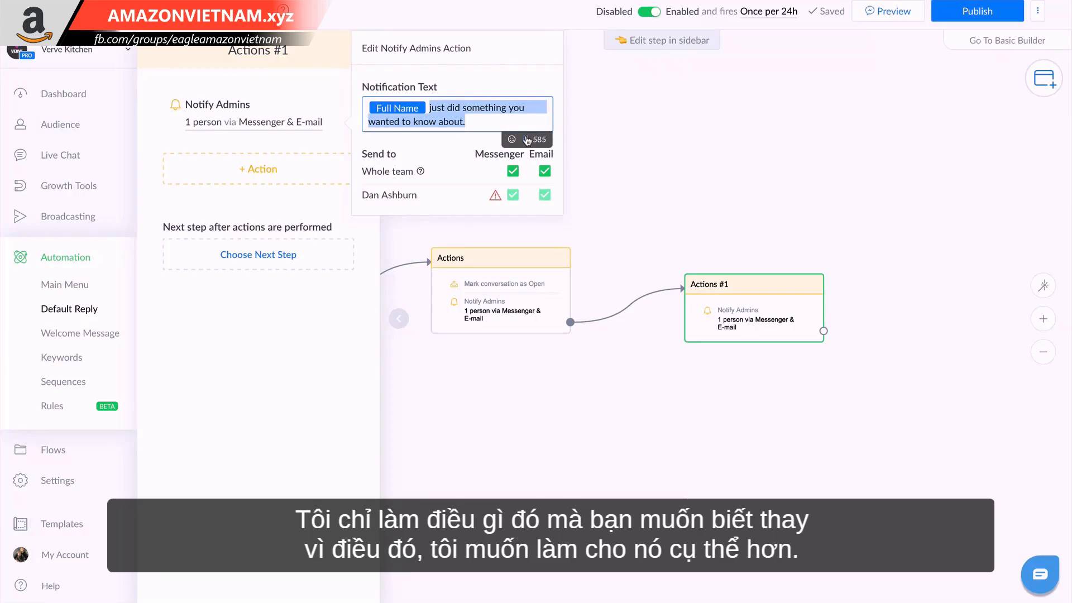
text(just messaged your brand on ManyChat. Please login and check Live Chat to resolve.)
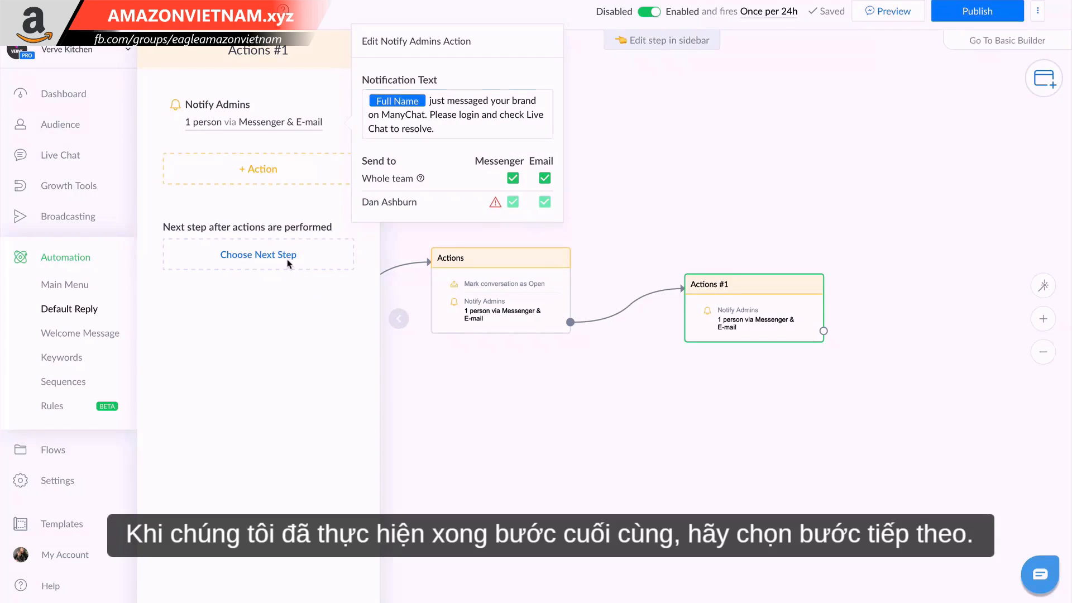
Add a Send Message step after the second Actions step with the text "Type your message here and a member of our team will reply ASAP.".
click(226, 257)
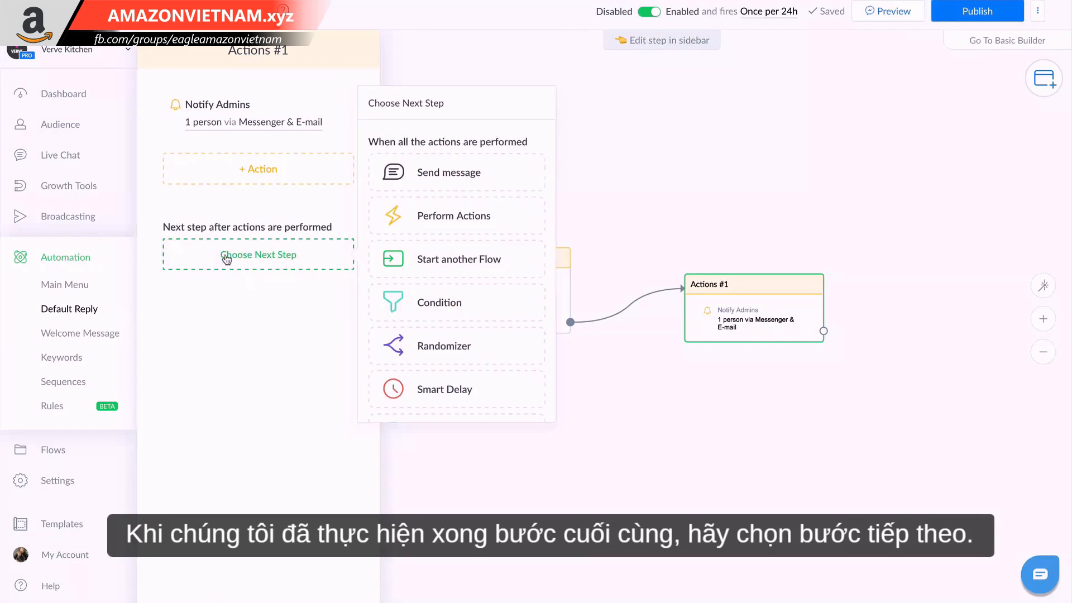
click(444, 174)
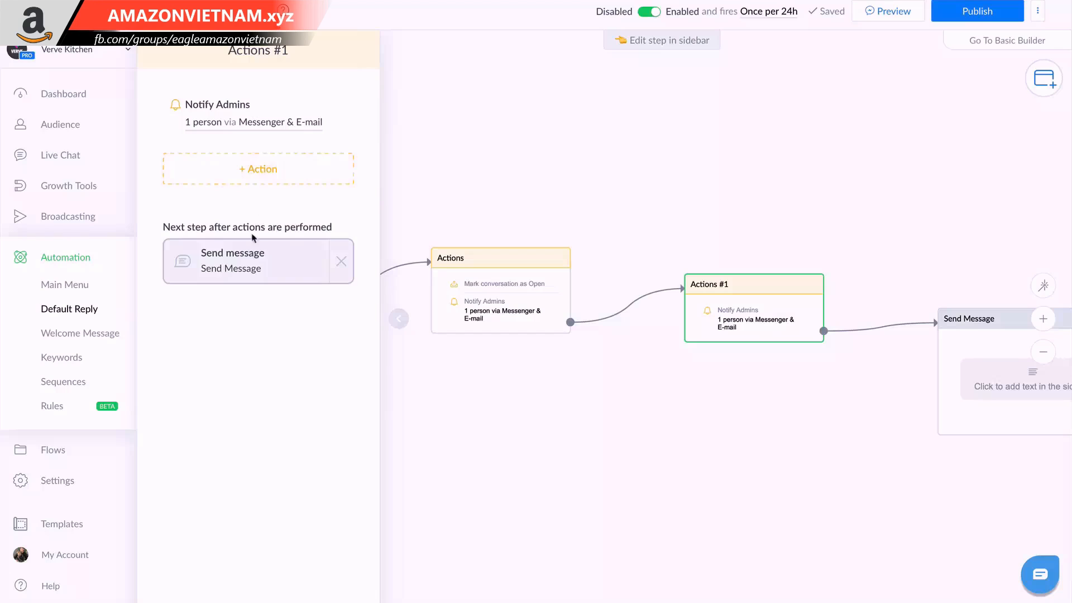
click(250, 263)
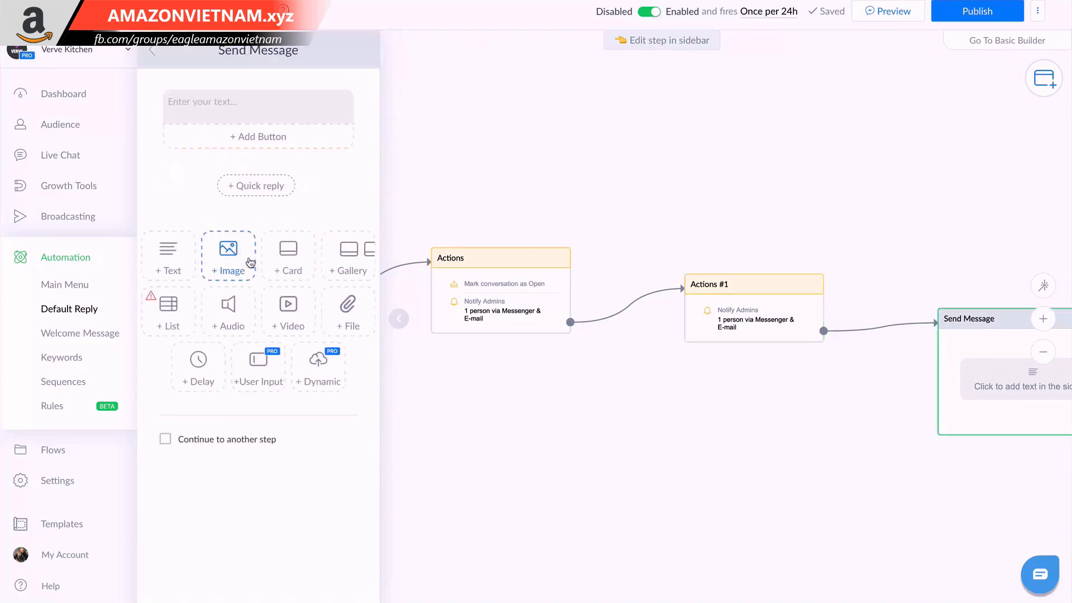
click(311, 122)
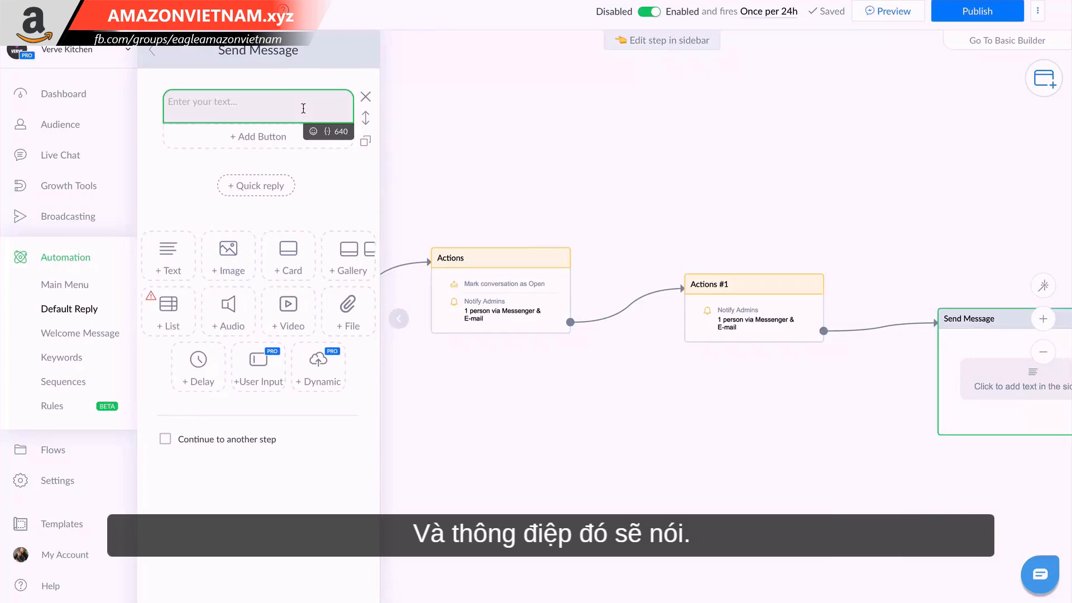
text(Type your message here and a member of our team will reply ASAP.)
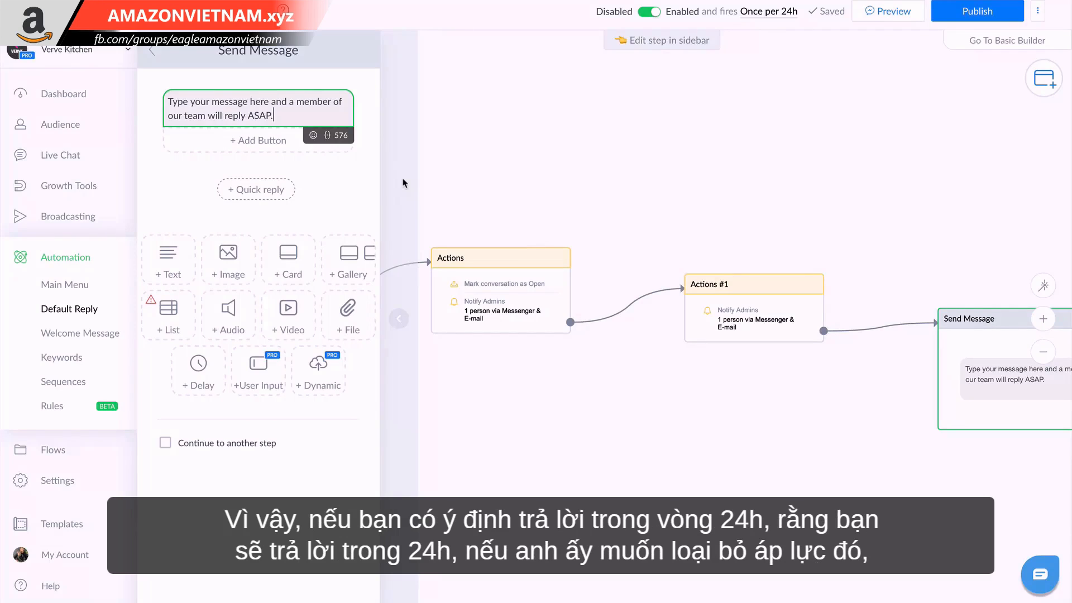
Replace the full stop at the end of the Send Message text with a pointing-down hand emoji and close the step editor.
mouse_move(264, 112)
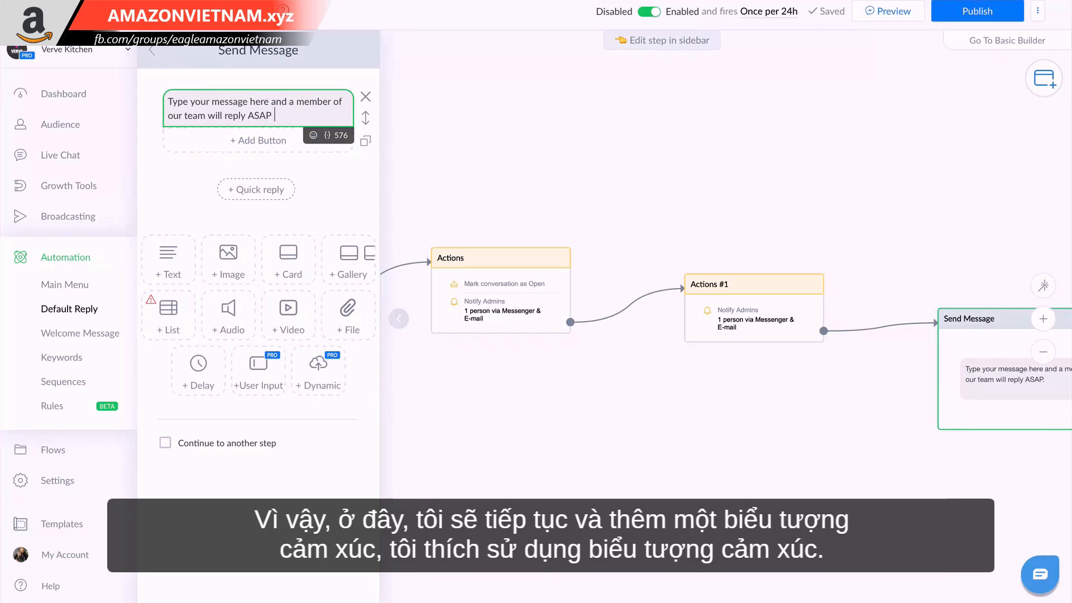
key(BackSpace)
click(313, 135)
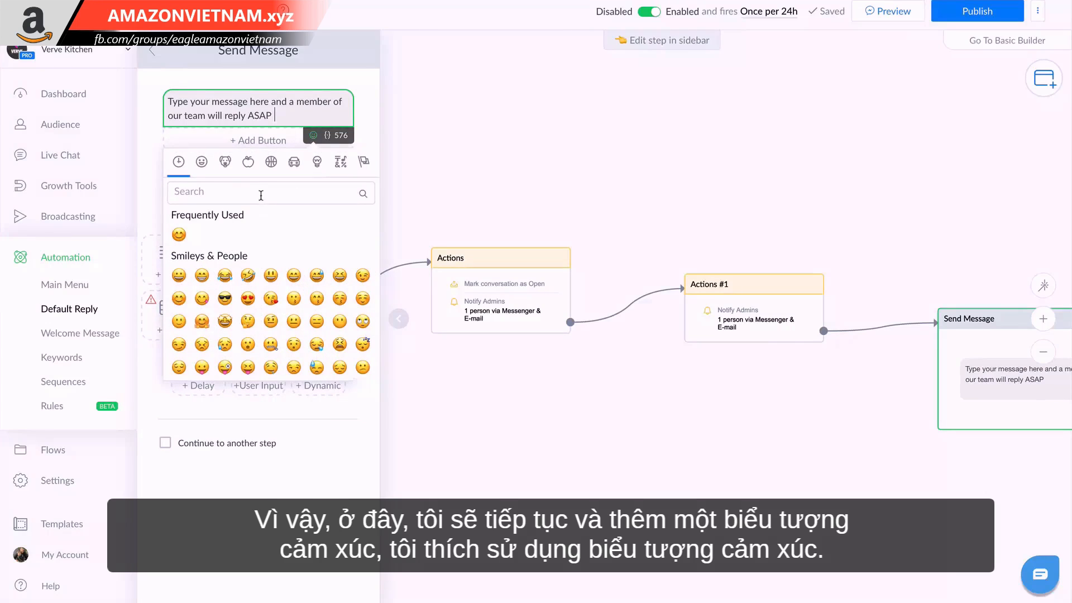
click(258, 193)
text(down)
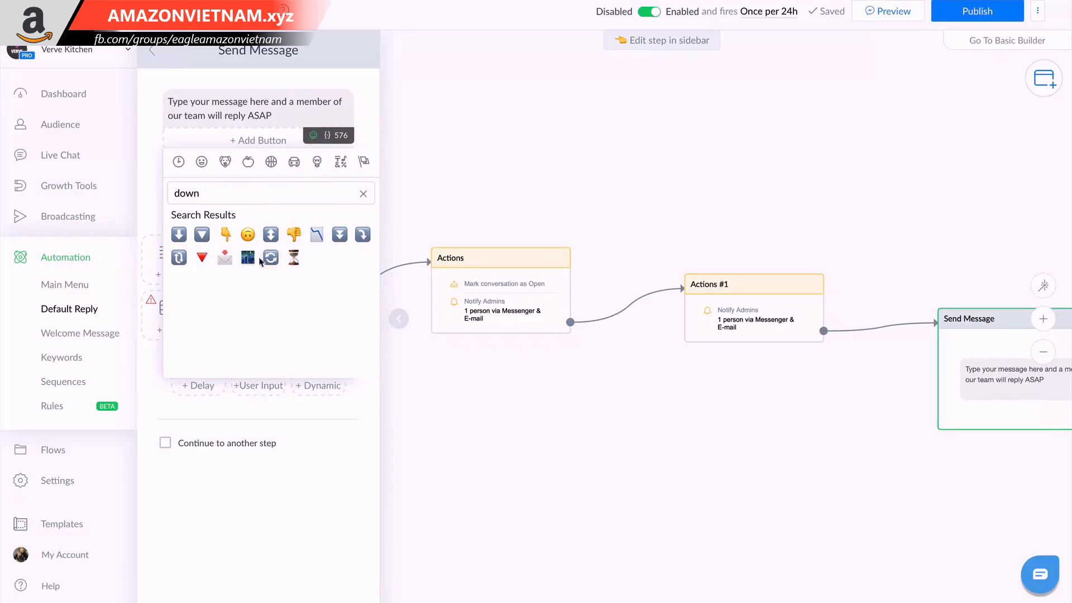
click(225, 233)
click(578, 196)
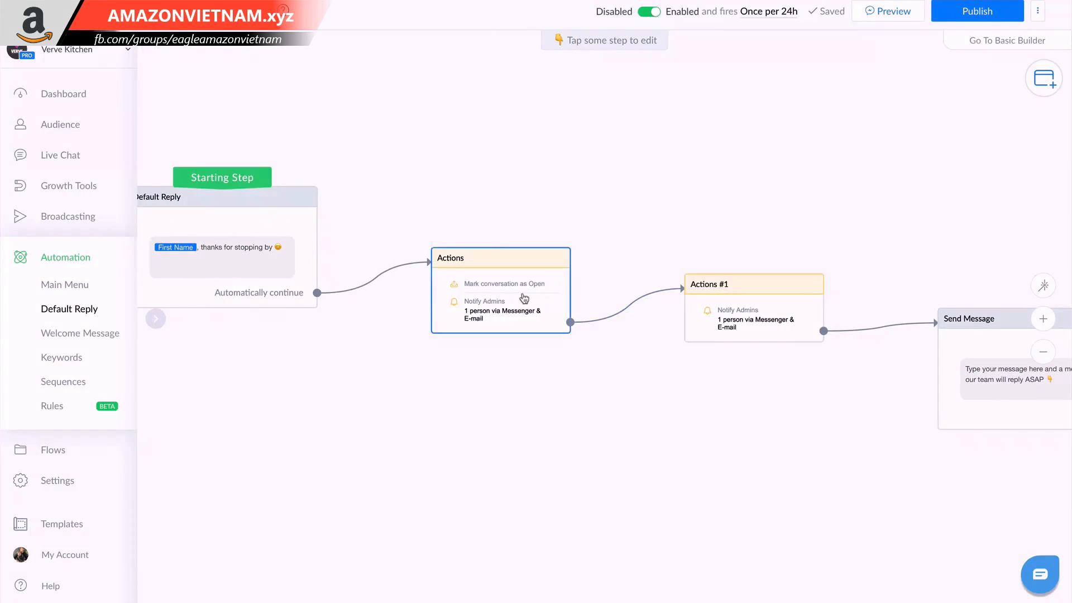
Tidy the flow layout by moving the two Actions steps and the Send Message step closer together and bringing the whole flow into view.
drag(523, 299, 481, 295)
drag(720, 304, 634, 292)
drag(977, 367, 837, 319)
drag(689, 395, 718, 426)
Review the finished Default Reply flow from its starting step onward and publish it.
mouse_move(323, 241)
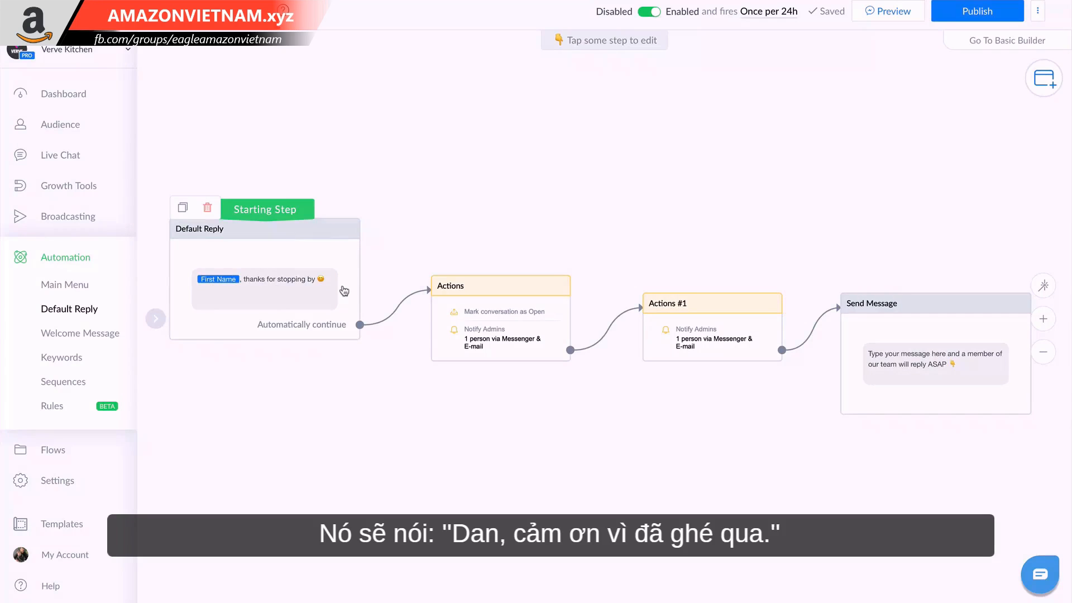
mouse_move(533, 334)
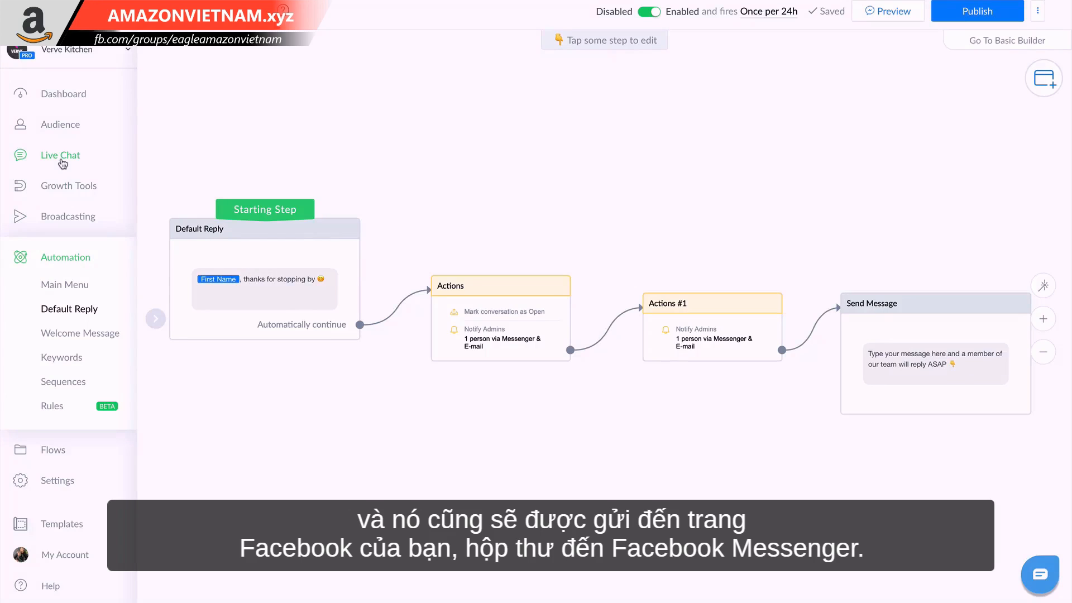
mouse_move(723, 349)
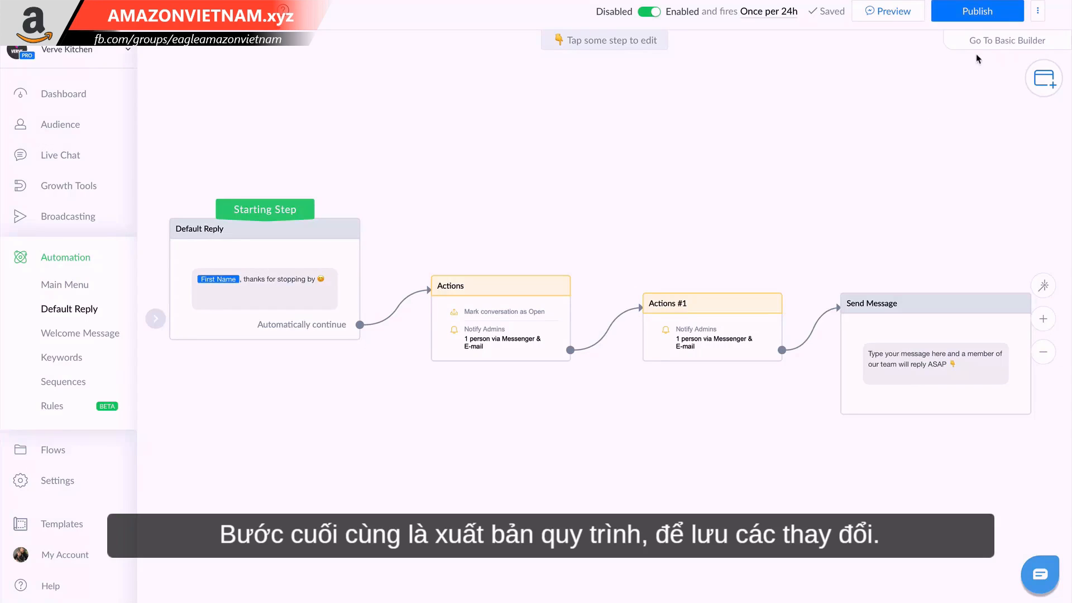
click(1000, 18)
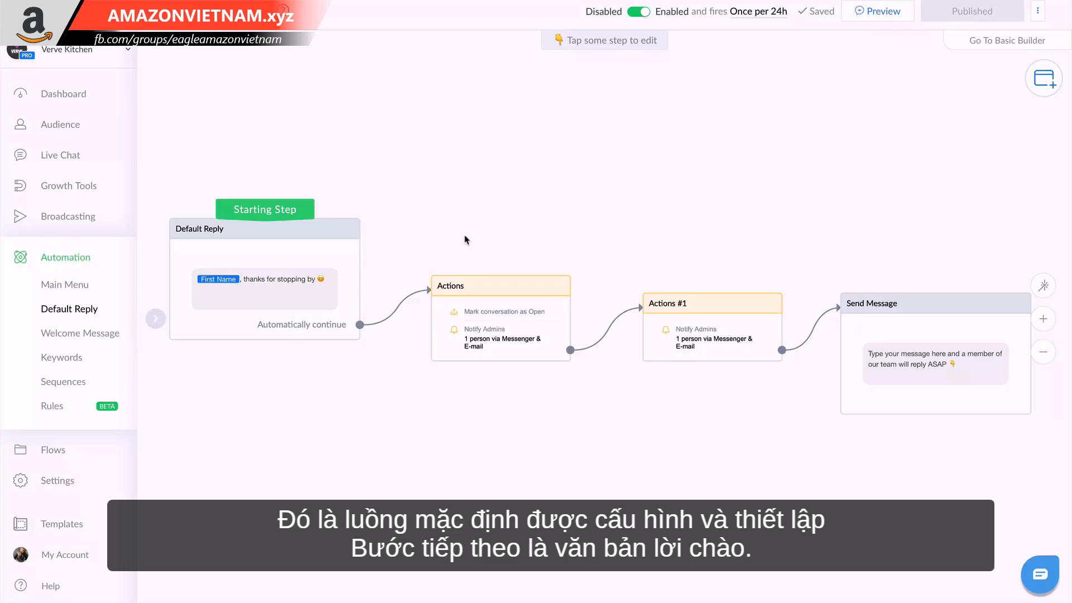
Save the bot's Greeting Text in the settings as "Want quality kitchen products that bring your kitchen to life? Click Get Started below 👇".
click(58, 490)
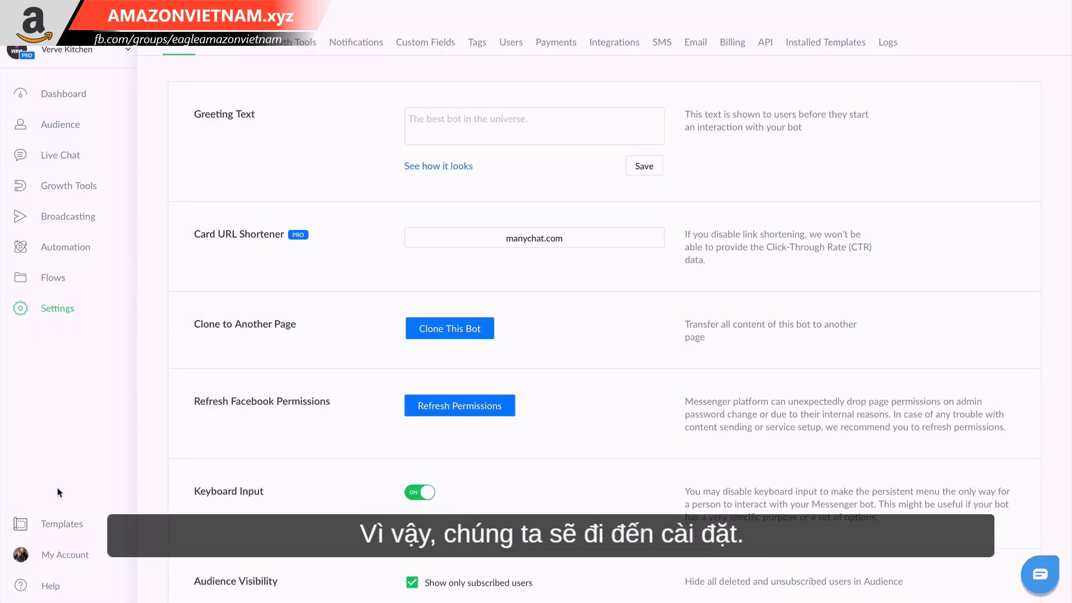
click(485, 128)
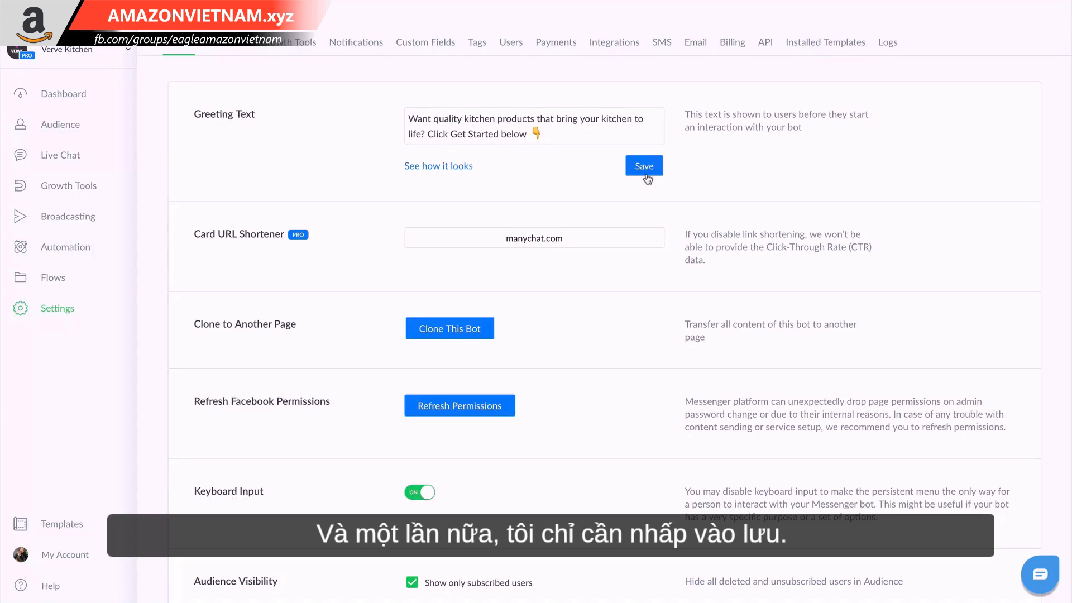
click(646, 175)
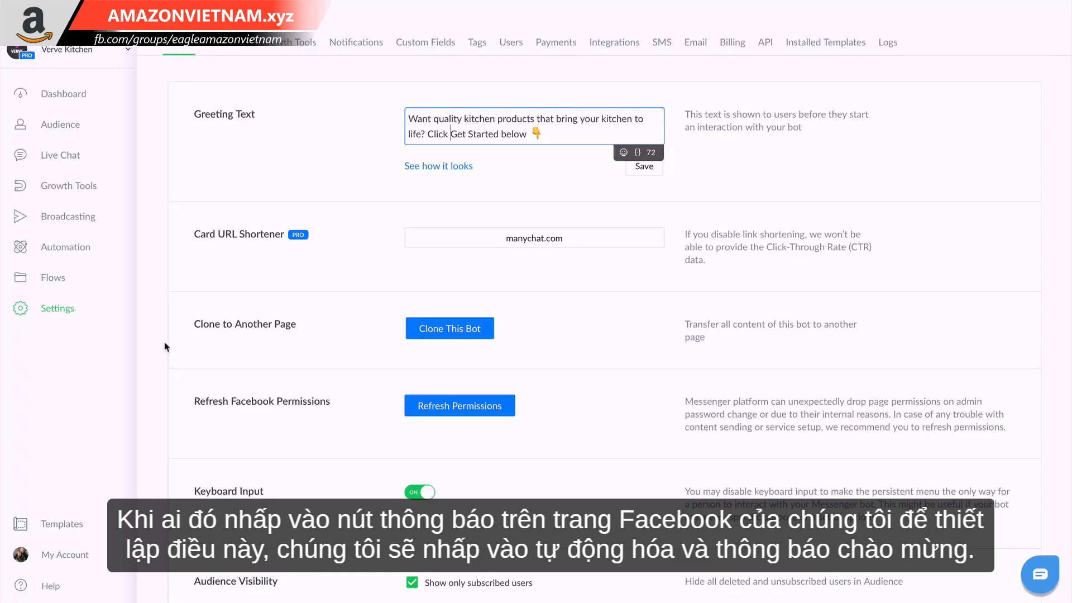
Write the automation's Welcome Message as "Hey [First Name], thanks for reaching out 😊 how can we help you today?" using the First Name variable.
click(68, 258)
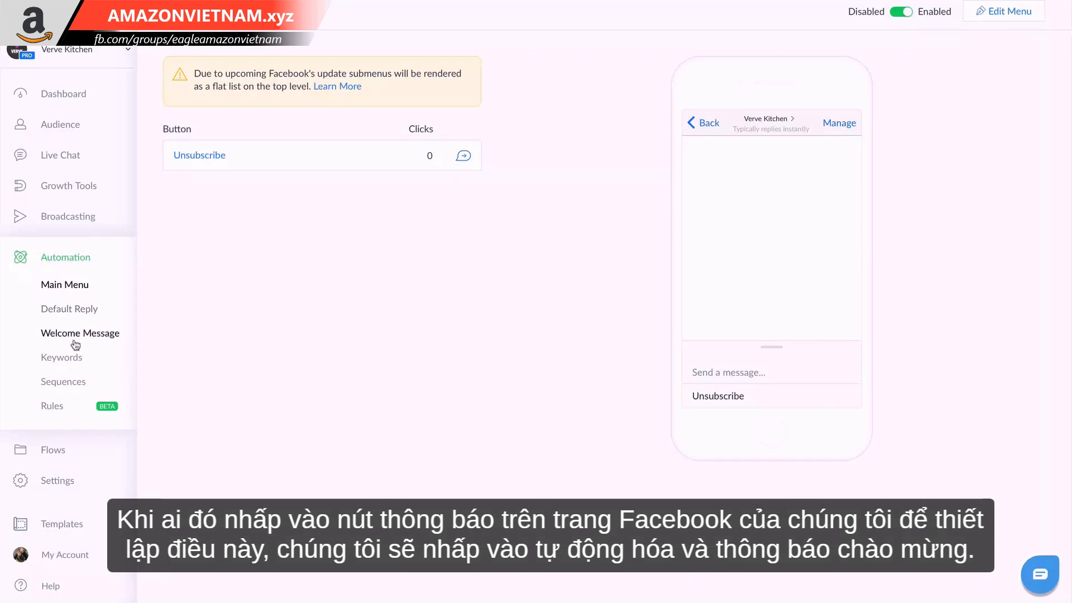
click(74, 341)
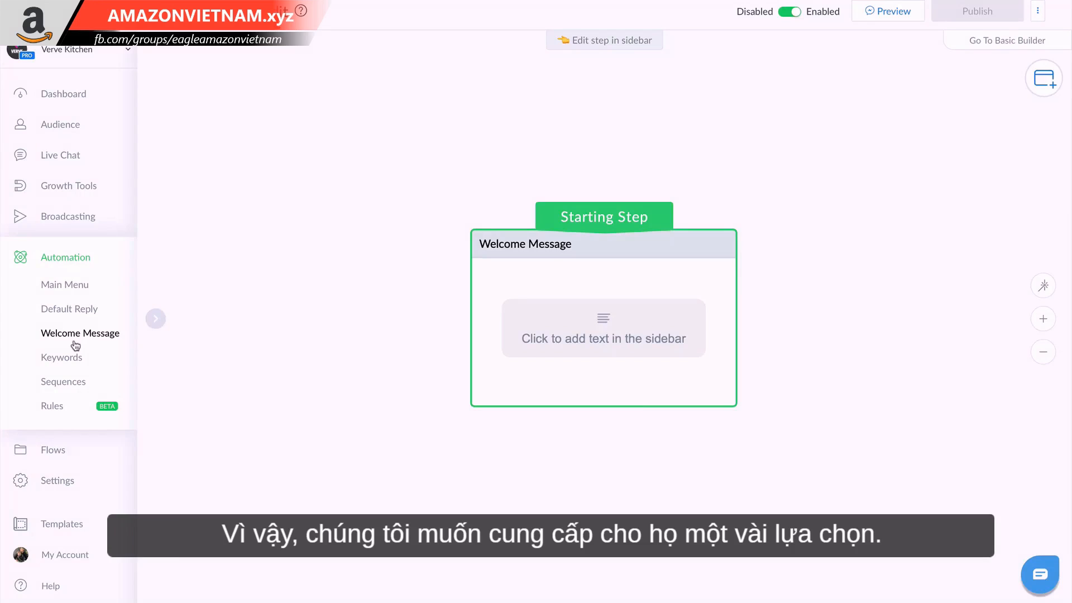
click(548, 342)
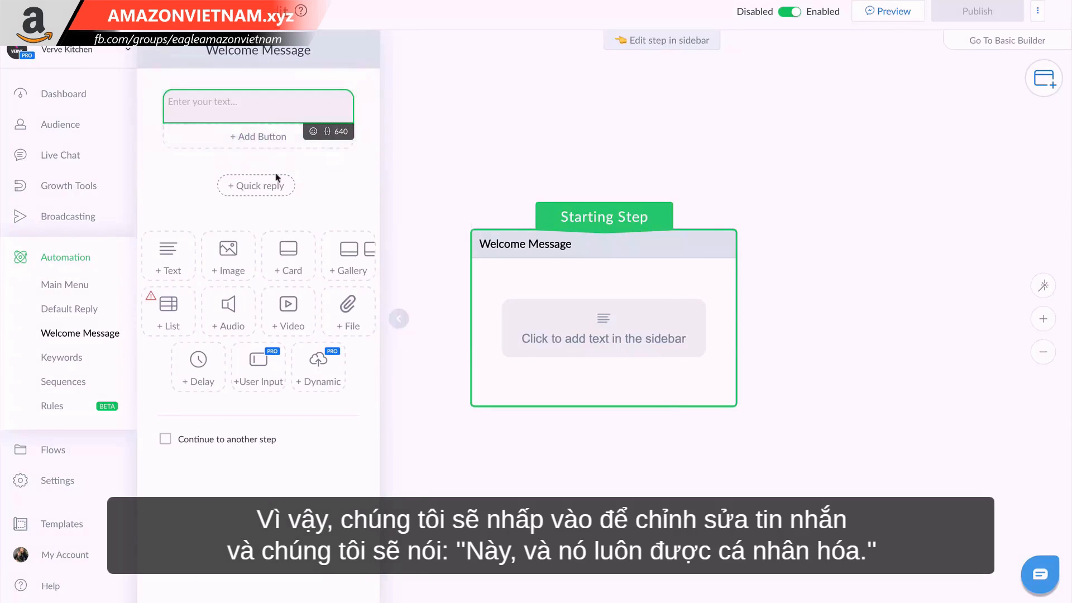
click(222, 111)
text(Hey)
click(328, 133)
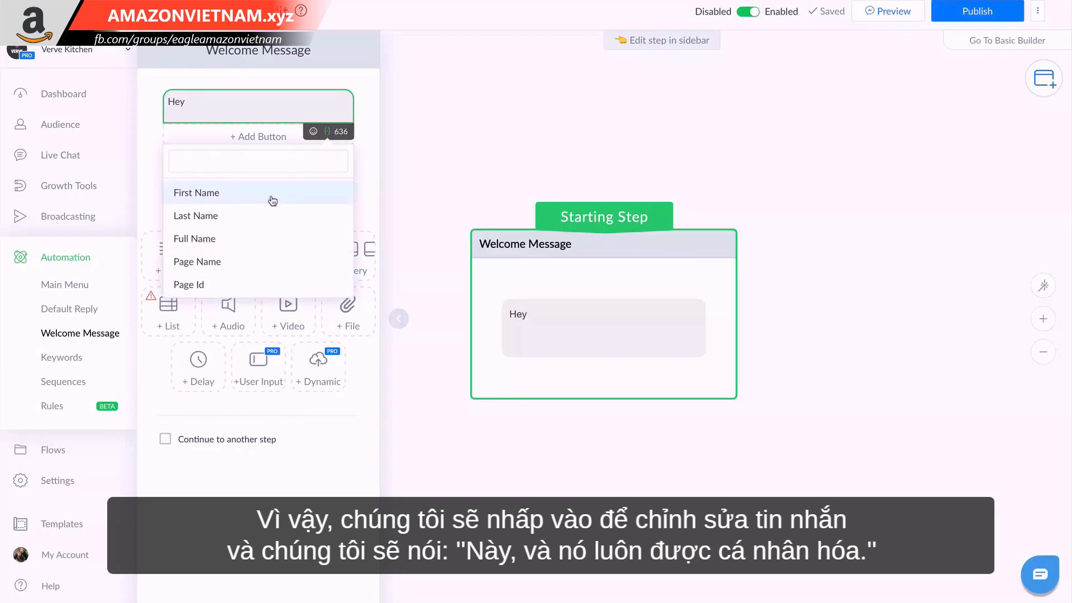
click(272, 197)
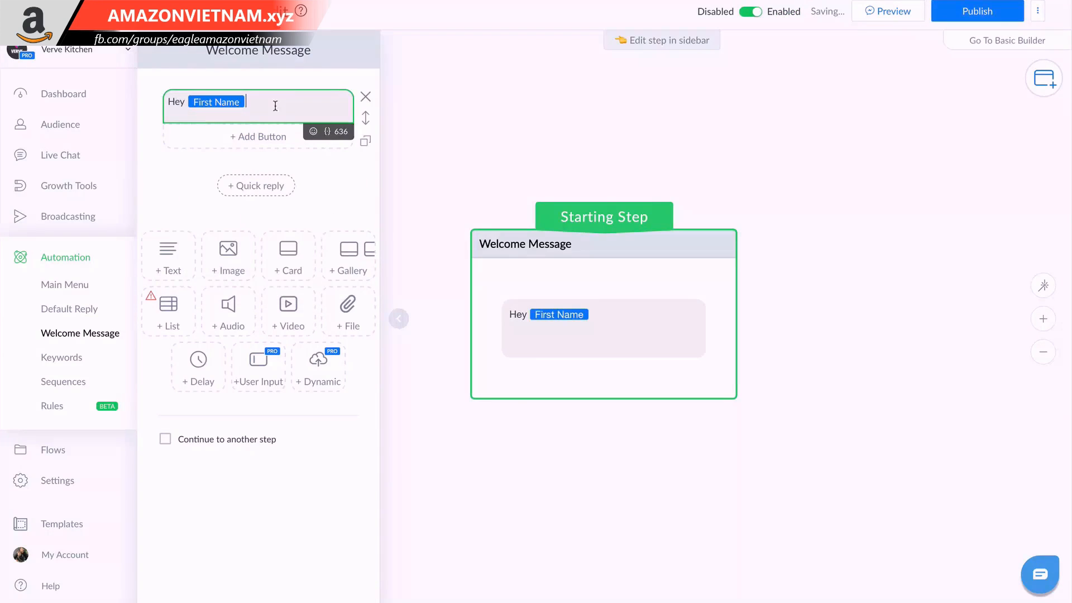
text(, thanks for reaching out 😊 how can we help you today?)
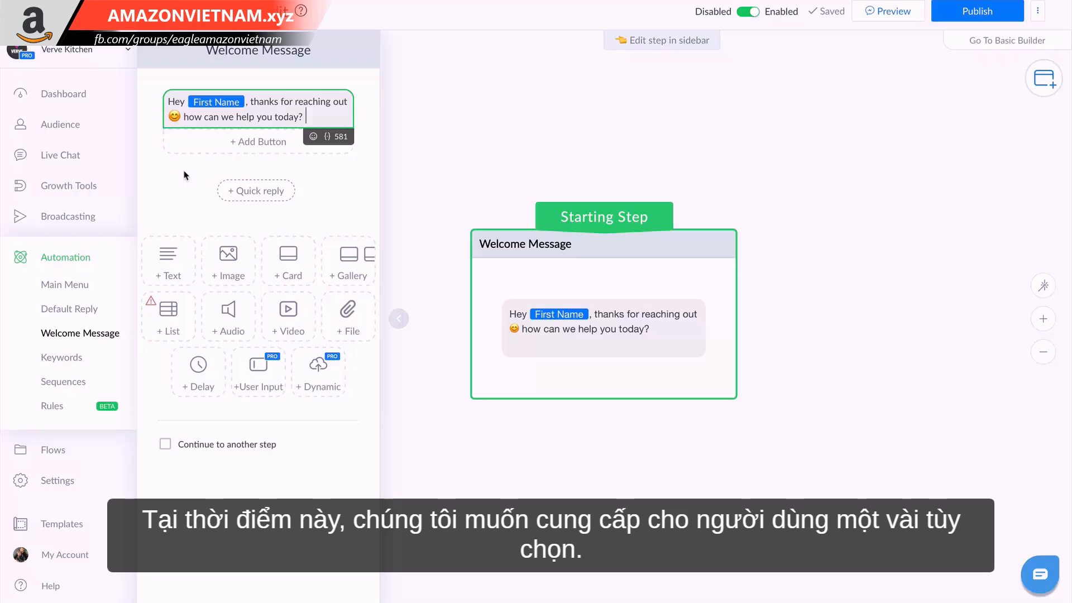
Add a button titled "Shop Our Products" to the Welcome Message.
click(256, 142)
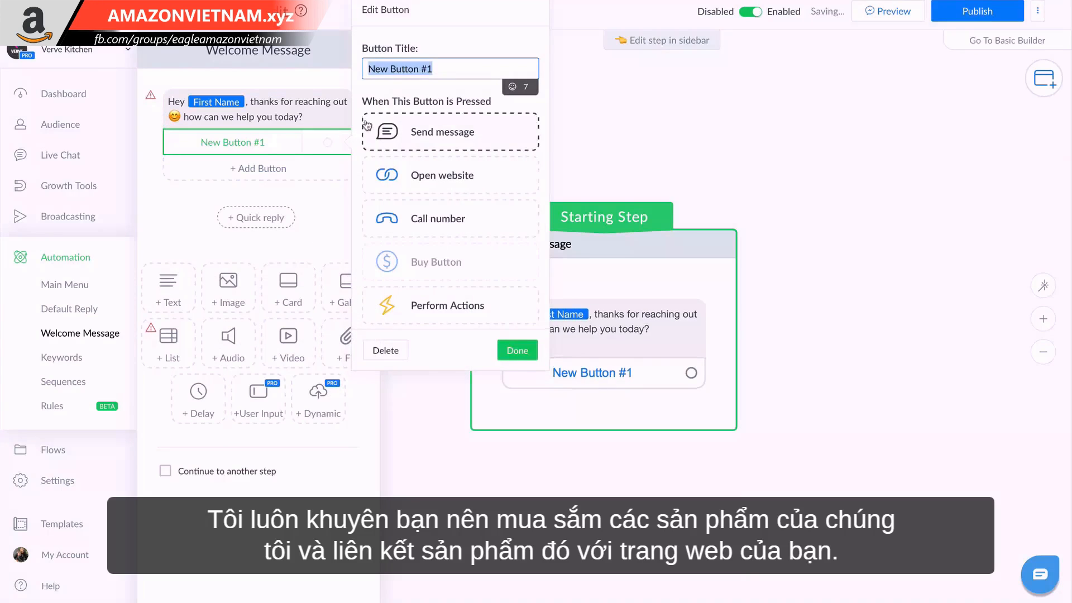
text(Shop Our )
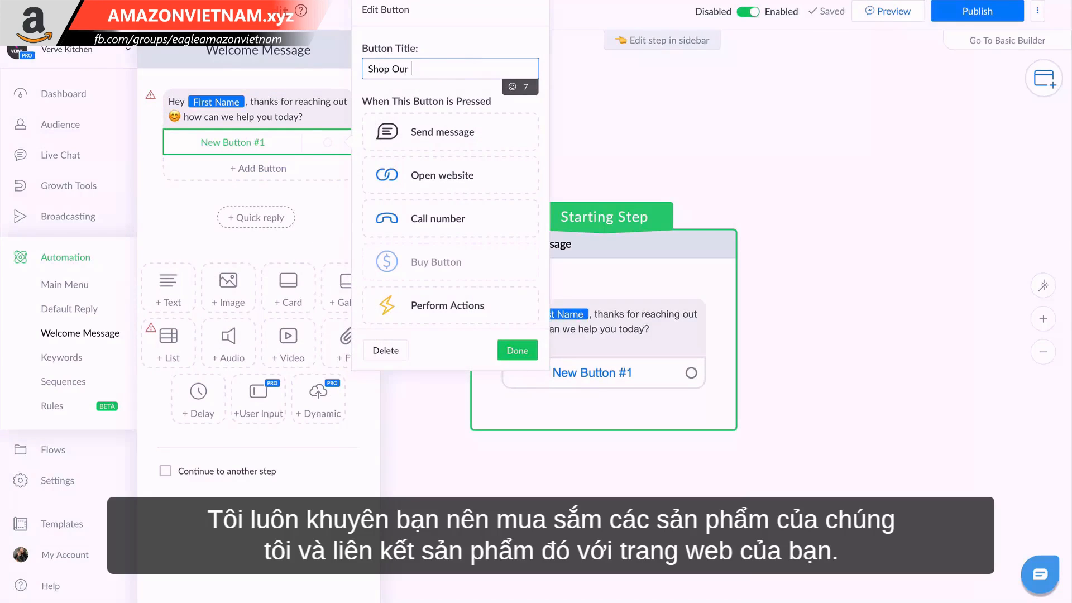
text(Products)
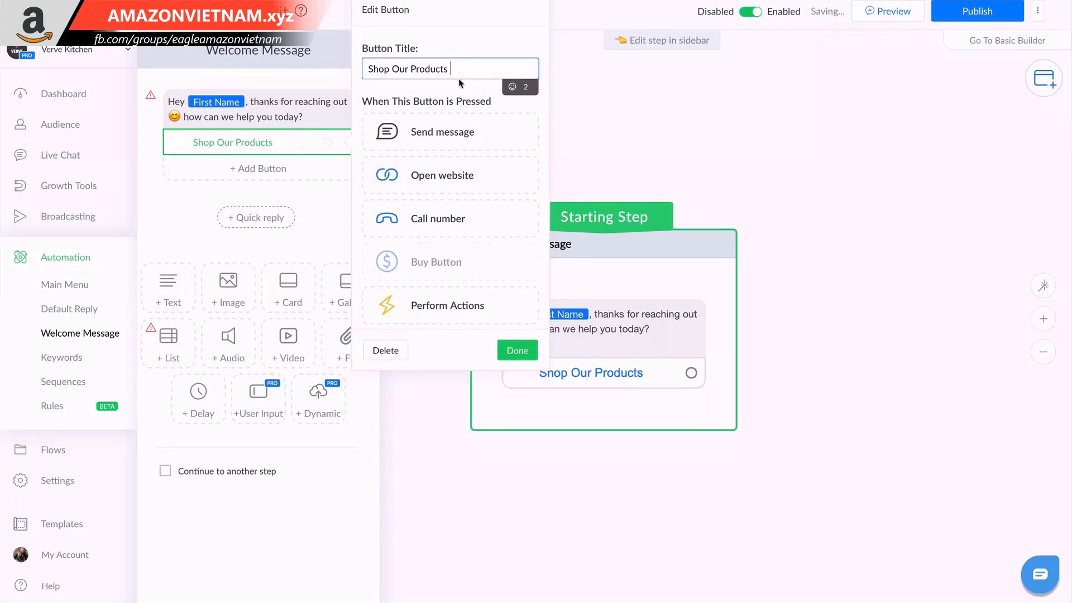
Add a second button to the Welcome Message titled "I Have a Question", with a capital H.
click(299, 166)
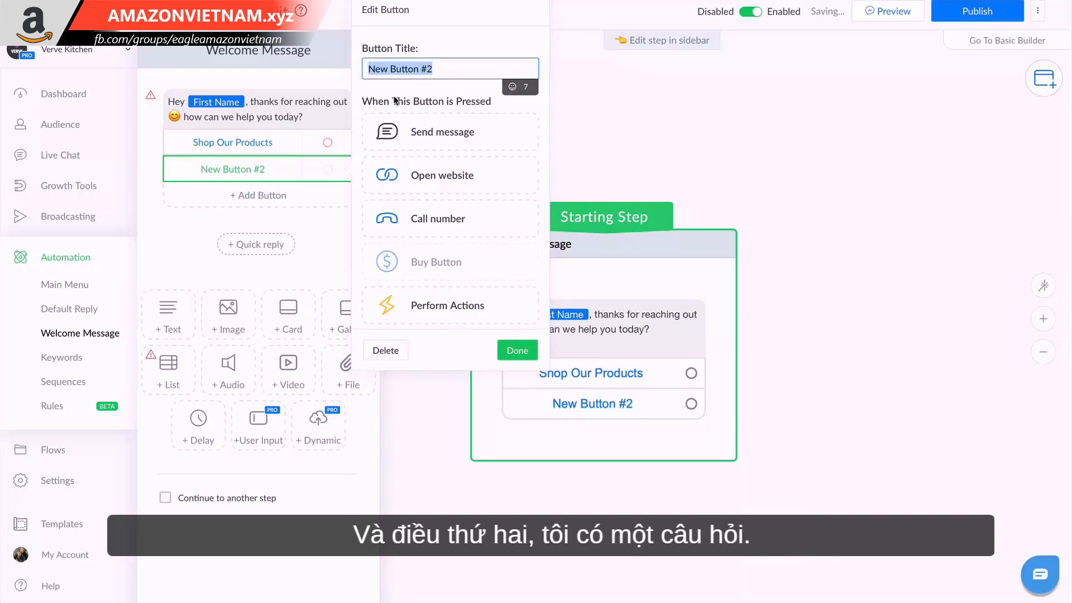
text(I have a )
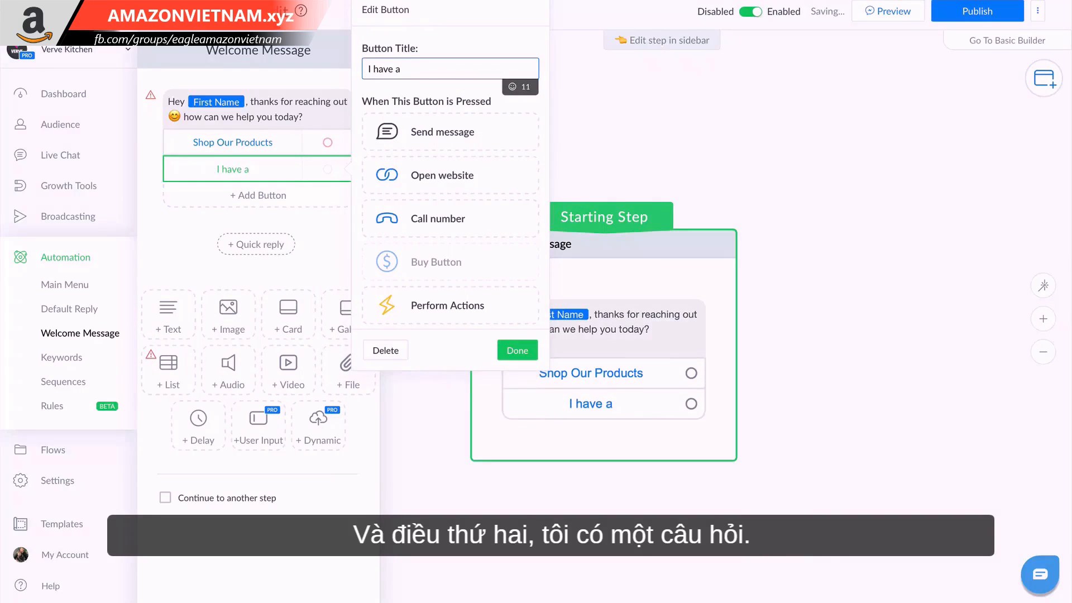
text(Questions)
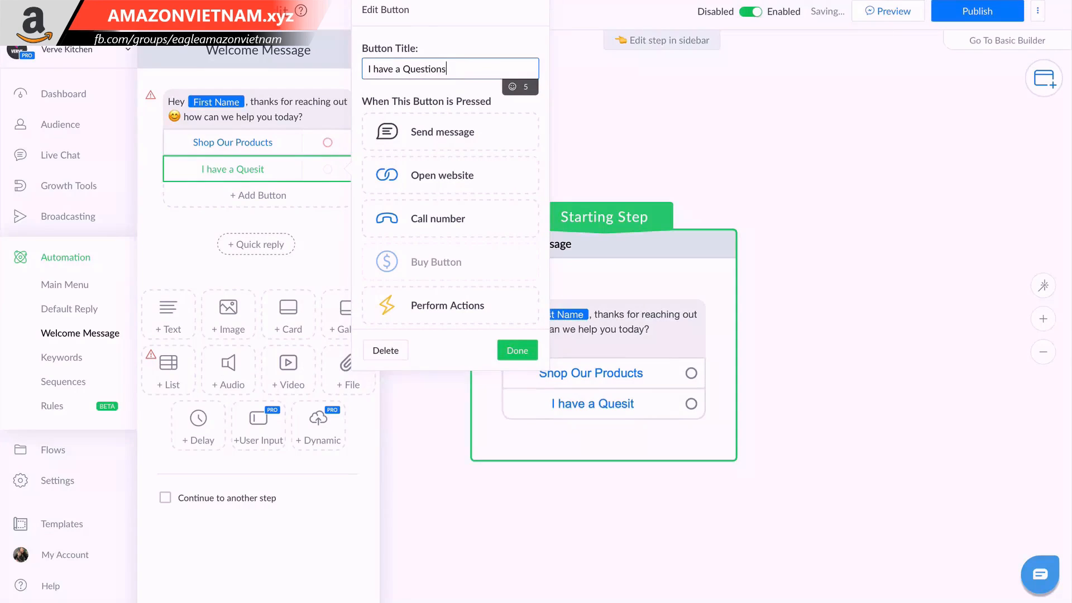
key(BackSpace)
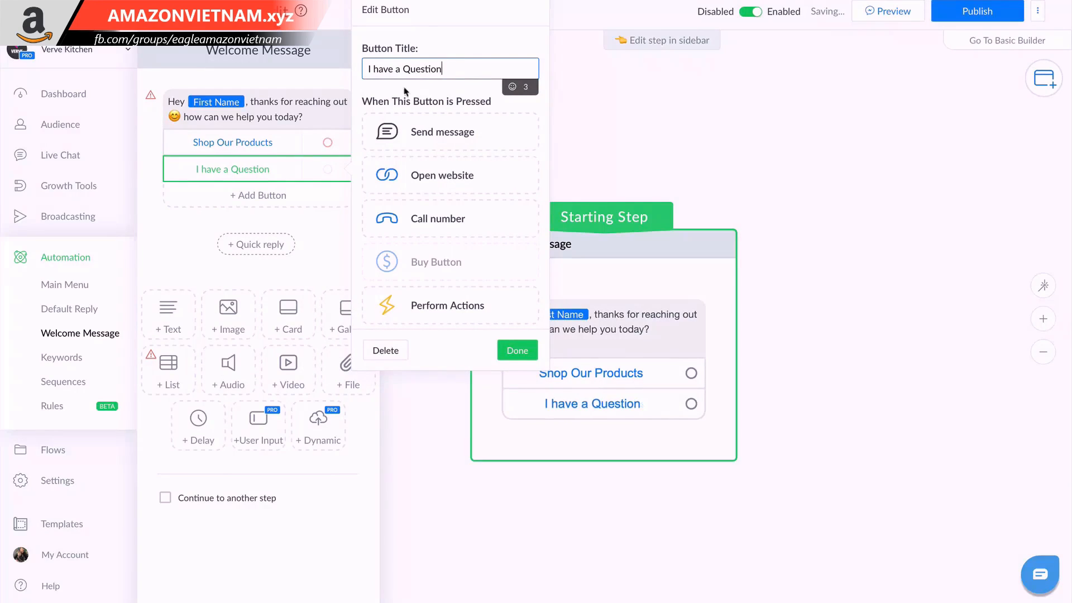
click(380, 68)
key(BackSpace)
text(H)
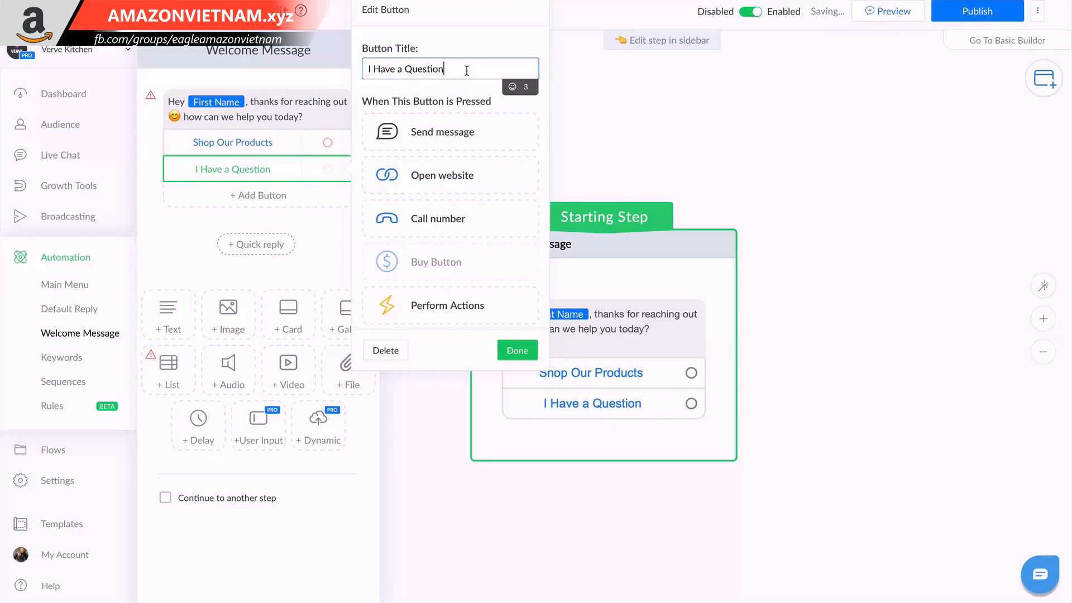
Append a space and the pointing-right hand emoji 👉 to the title of the "I Have a Question" button.
click(453, 69)
click(513, 86)
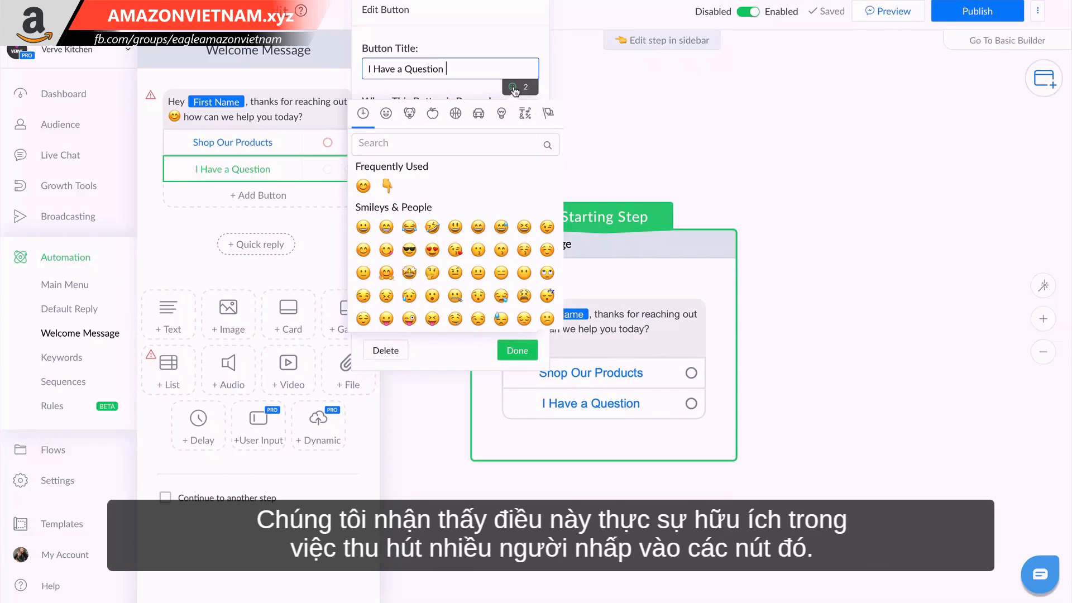
click(431, 151)
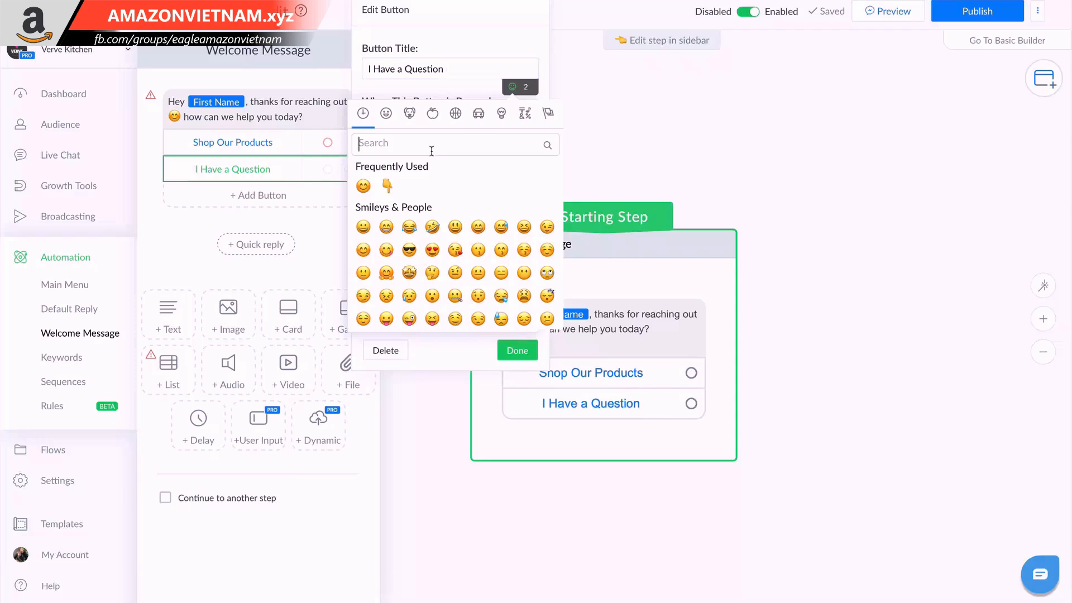
text(right)
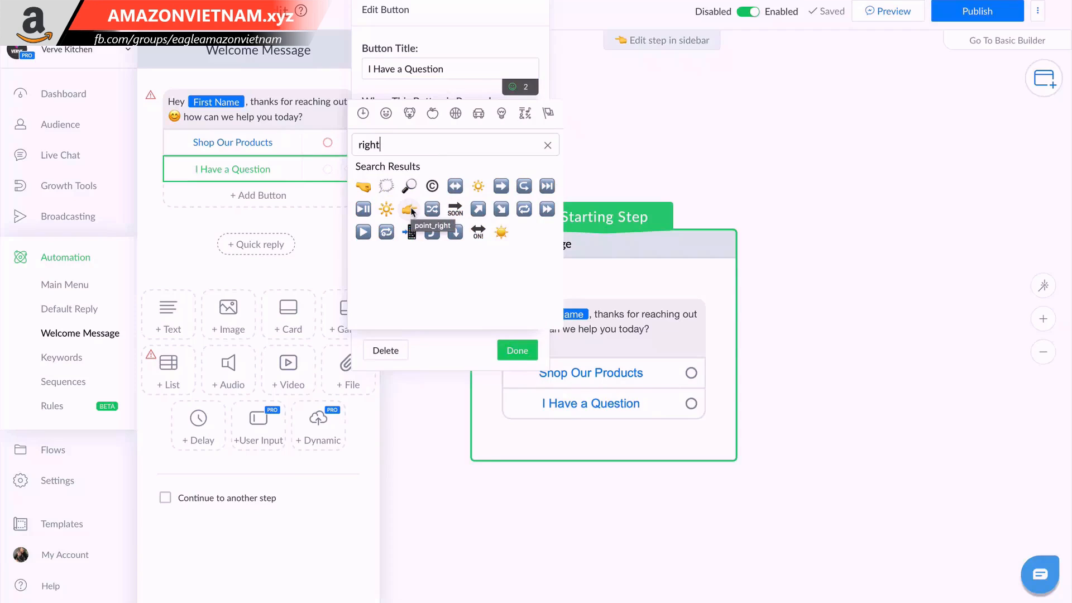
click(501, 186)
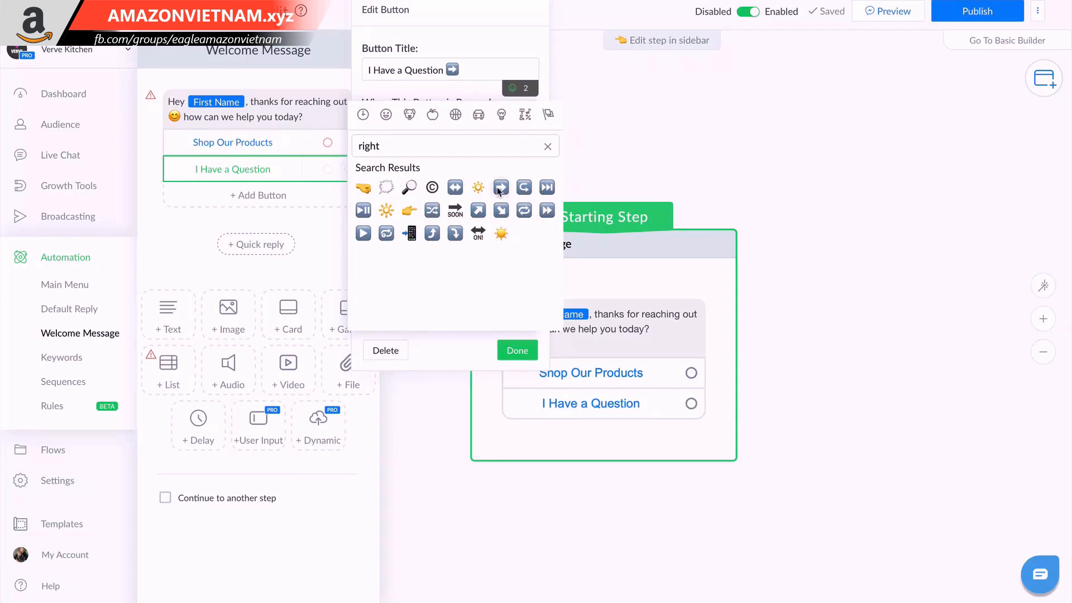
click(408, 210)
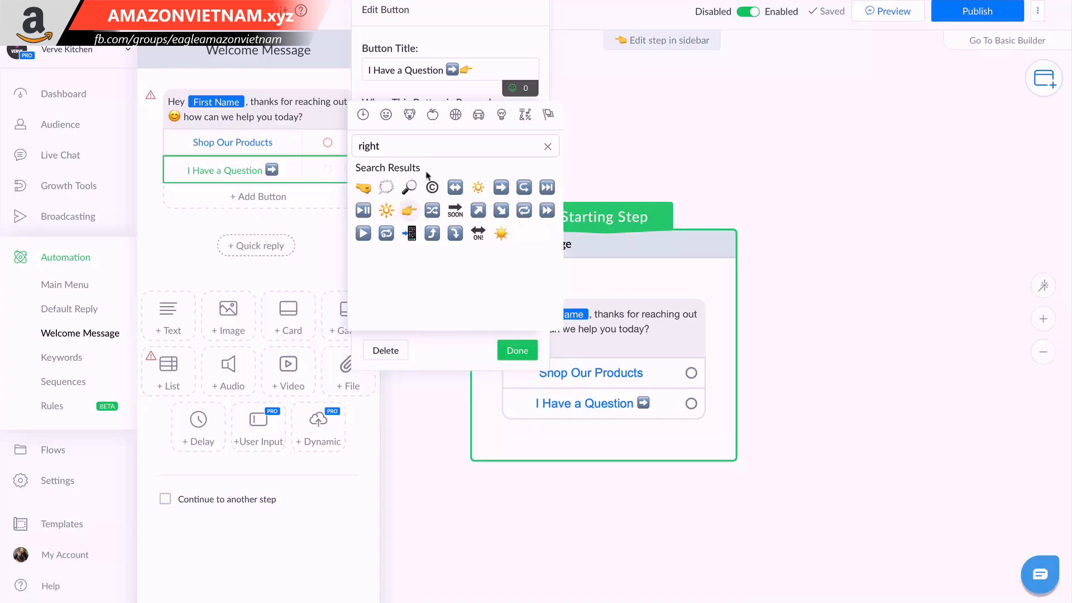
click(461, 67)
key(BackSpace)
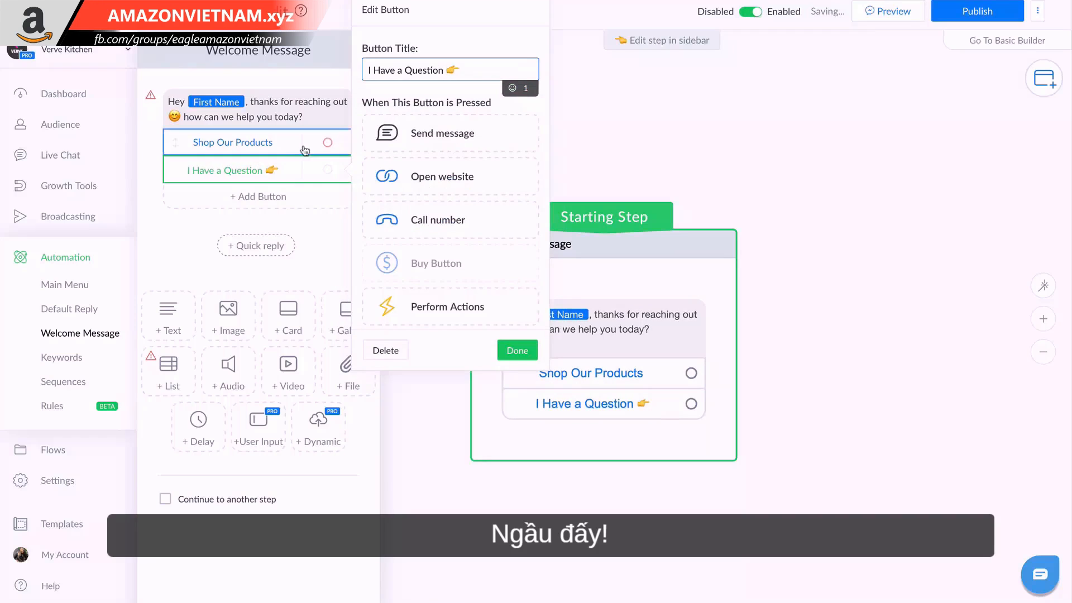
Find the handbag emoji 👜 with the search word "bag" and append it to the "Shop Our Products" button title.
click(279, 146)
click(471, 69)
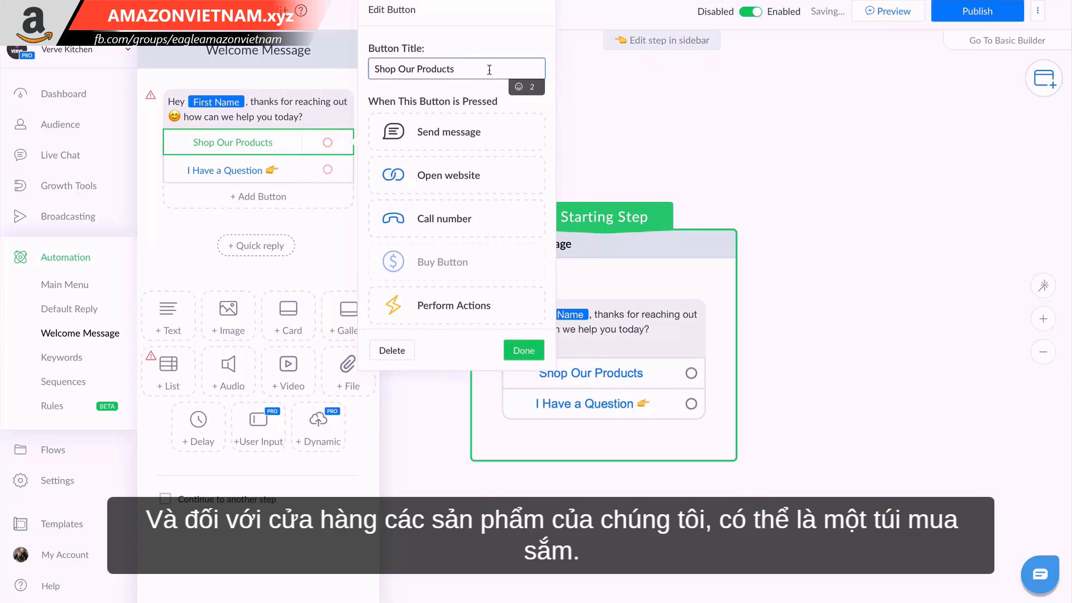
click(513, 86)
click(498, 71)
click(518, 88)
click(416, 188)
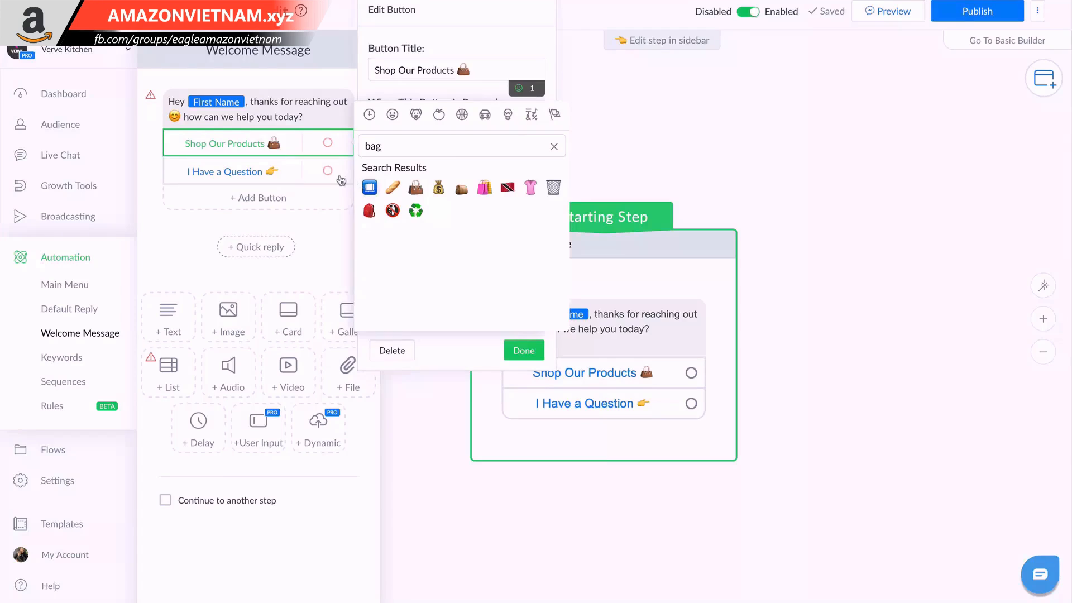
click(246, 145)
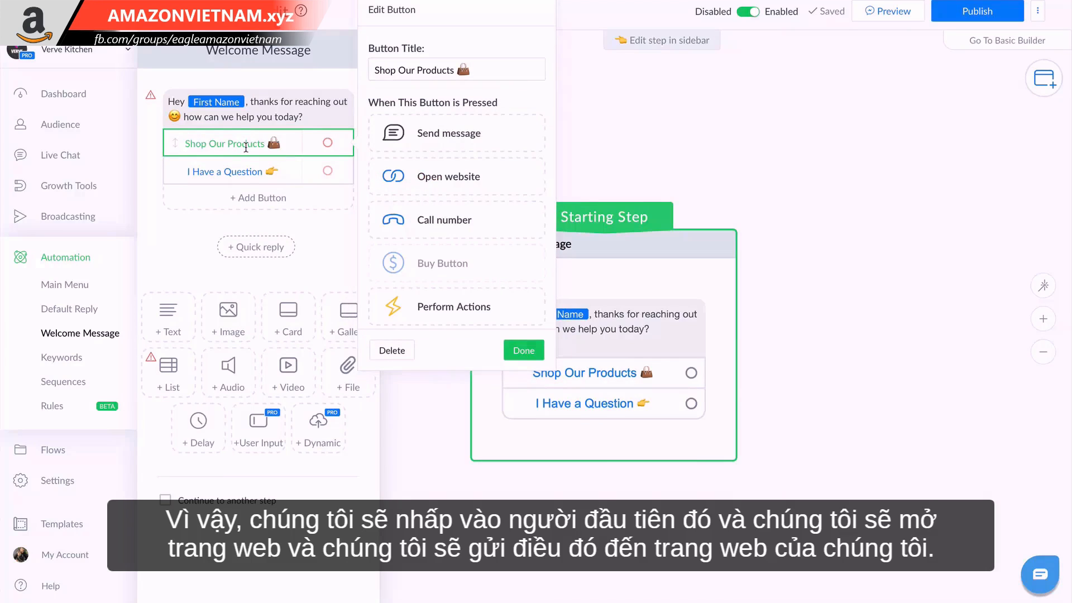
click(478, 188)
click(465, 201)
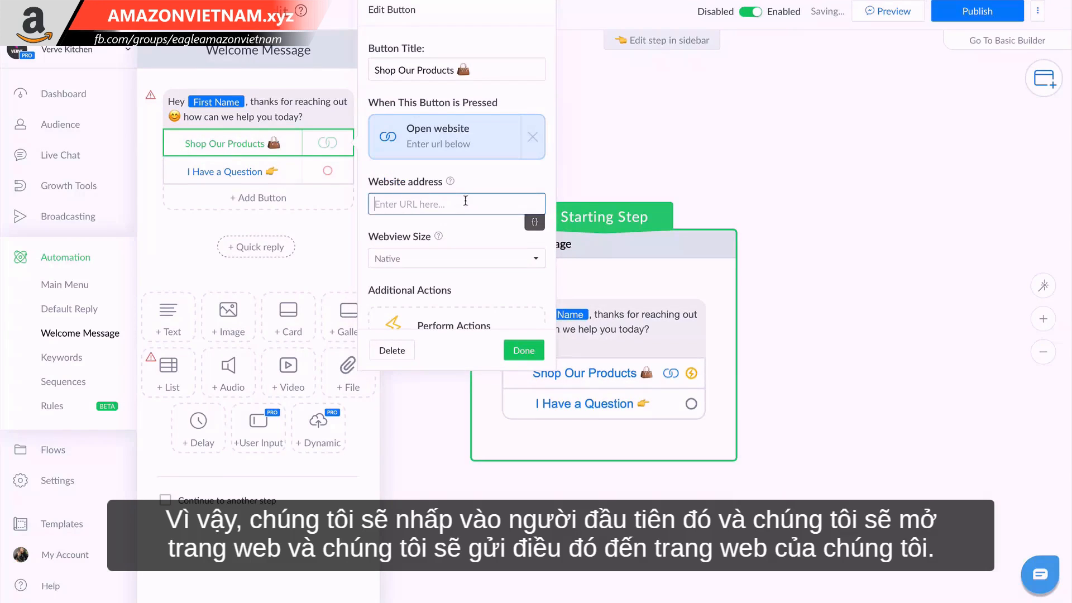
text(https)
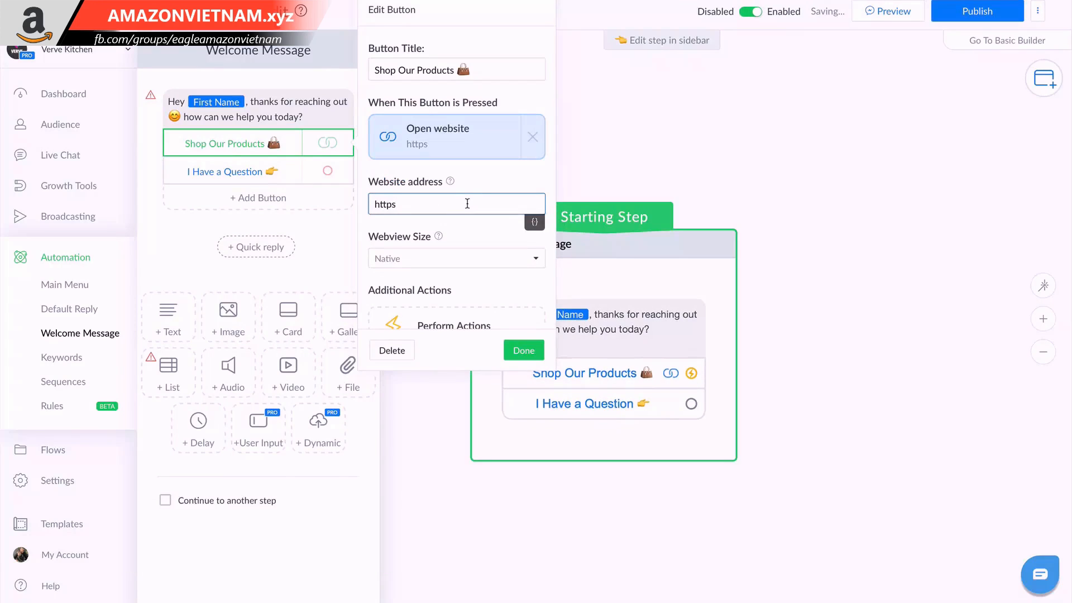
text(://www.vervekitchen.com)
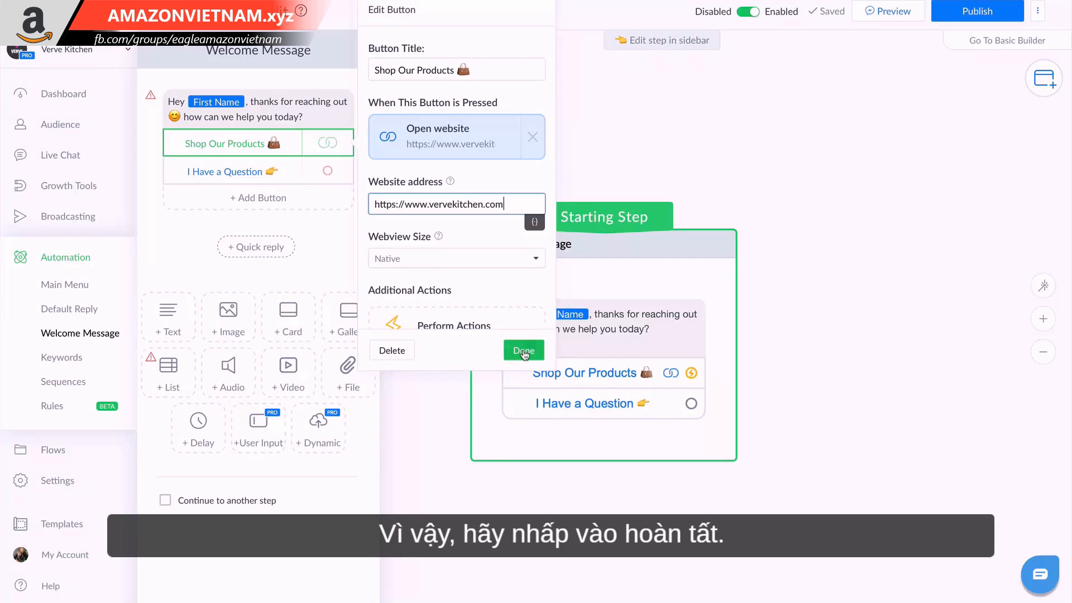
click(524, 350)
Make the "I Have a Question" button start another flow and select the Default Reply flow for it.
click(265, 169)
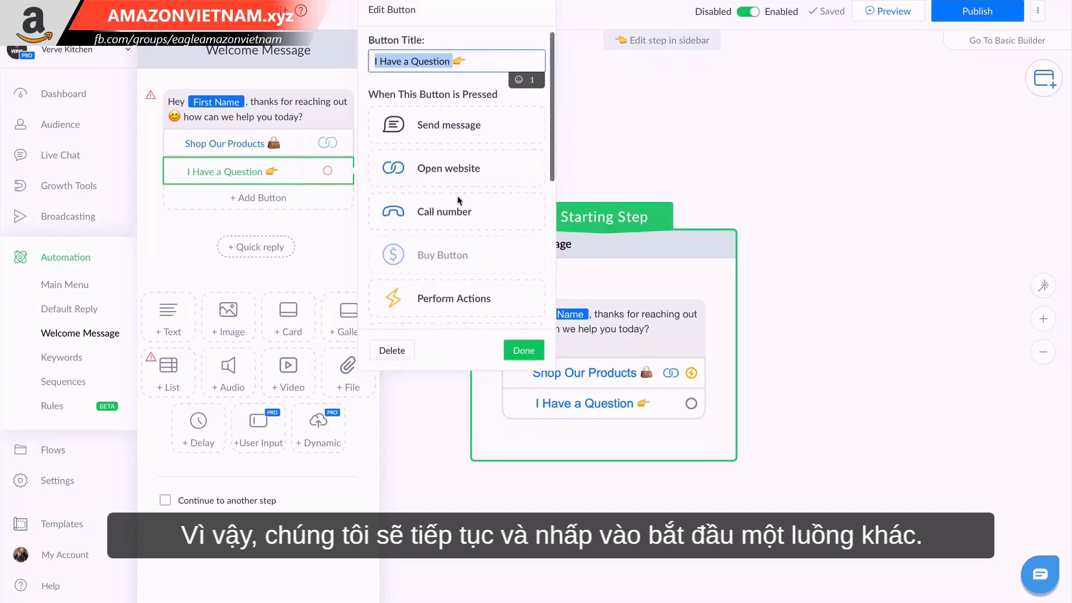
scroll(455, 184, down, 3)
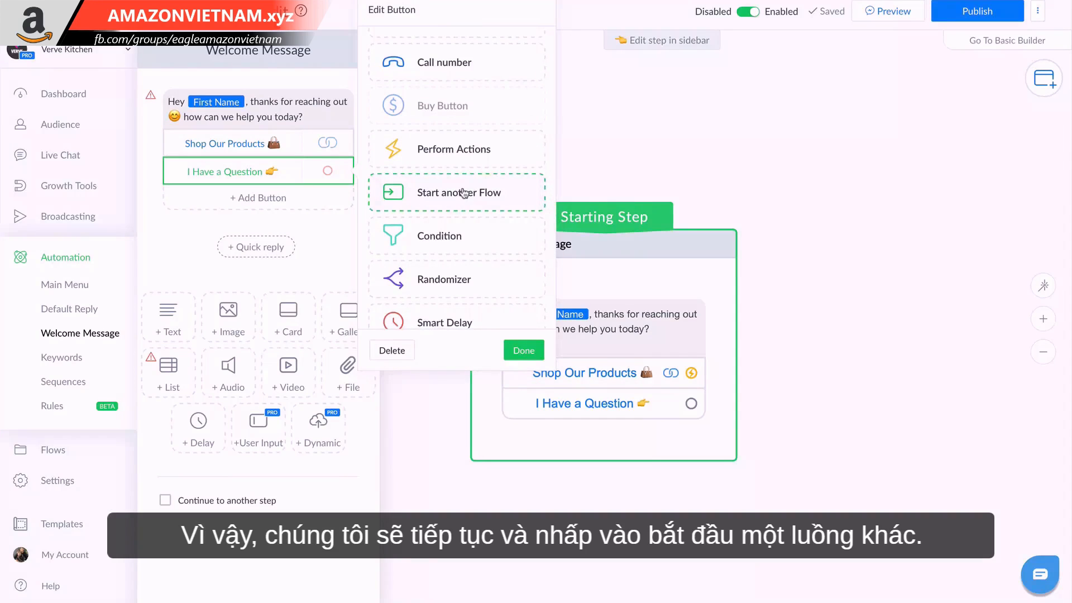
click(447, 196)
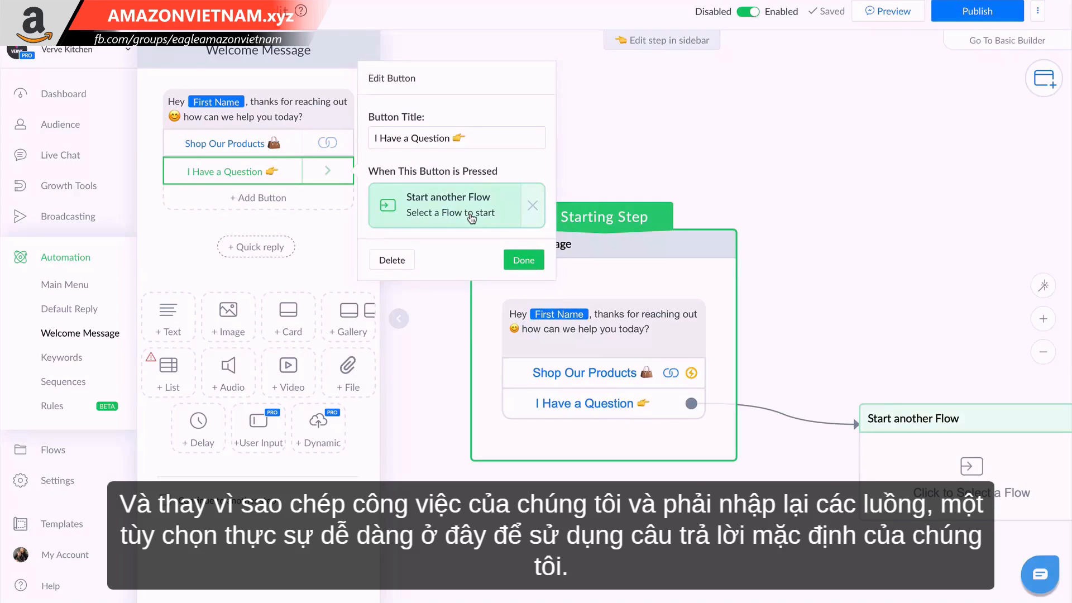
click(470, 218)
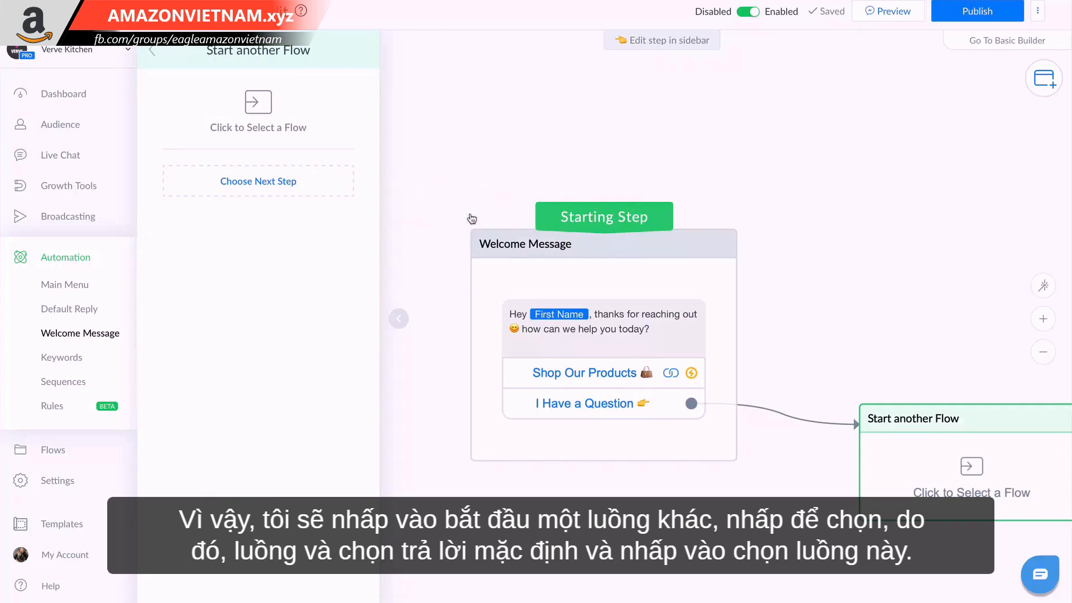
click(266, 120)
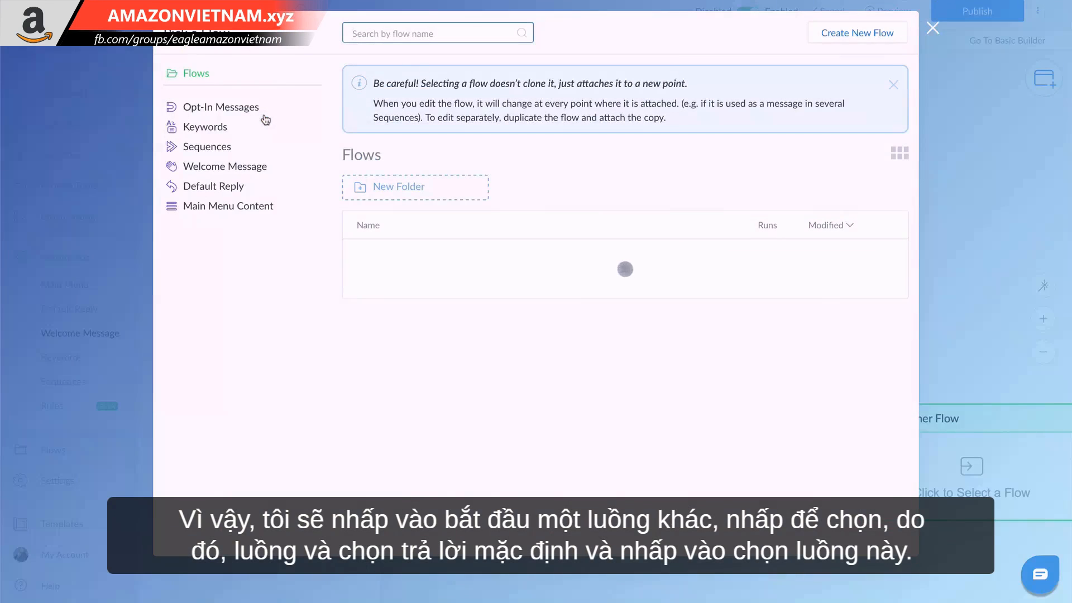
click(398, 285)
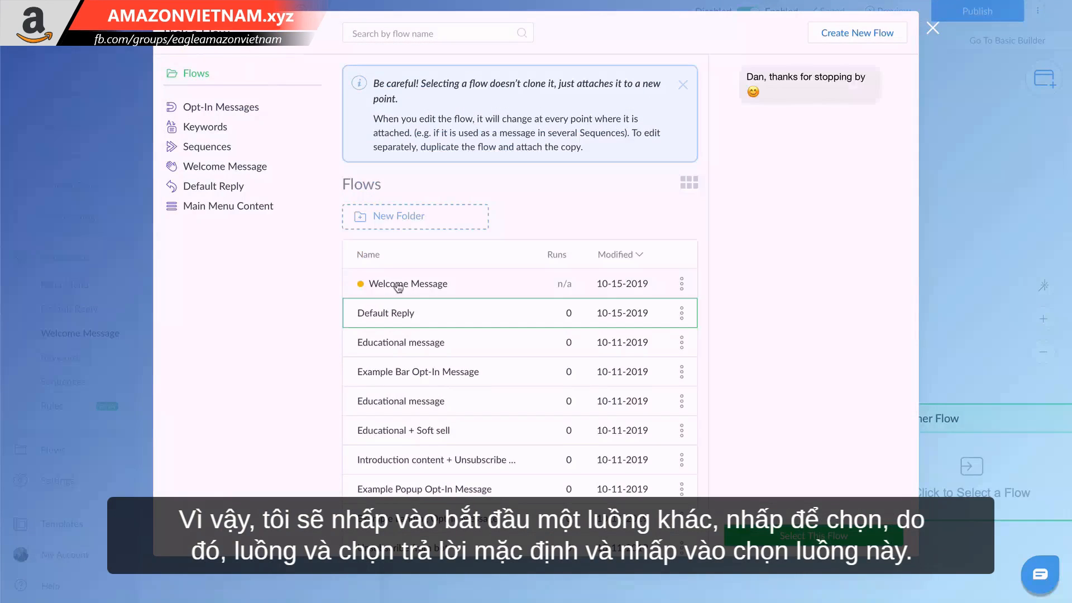
click(781, 531)
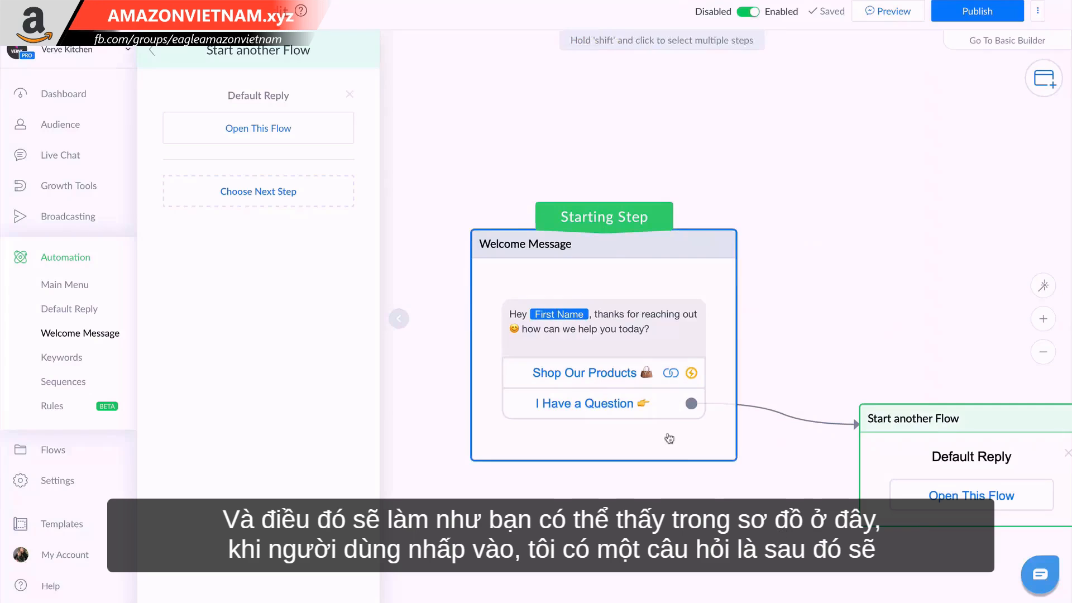
drag(843, 352, 782, 280)
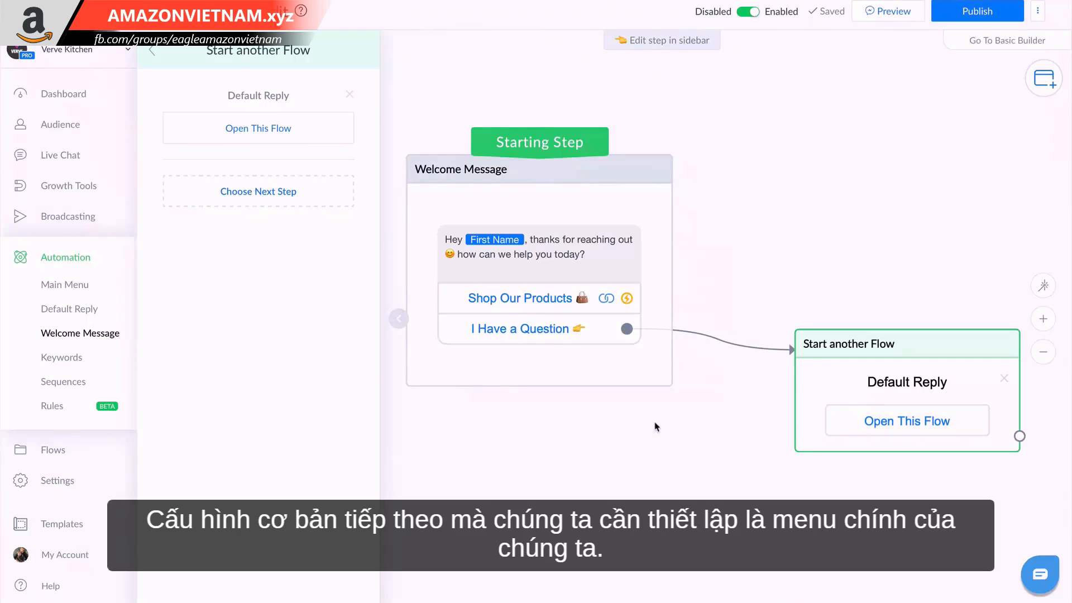
Edit the bot's Main Menu and retitle its Unsubscribe item as "Shop Our Products 👜".
click(71, 286)
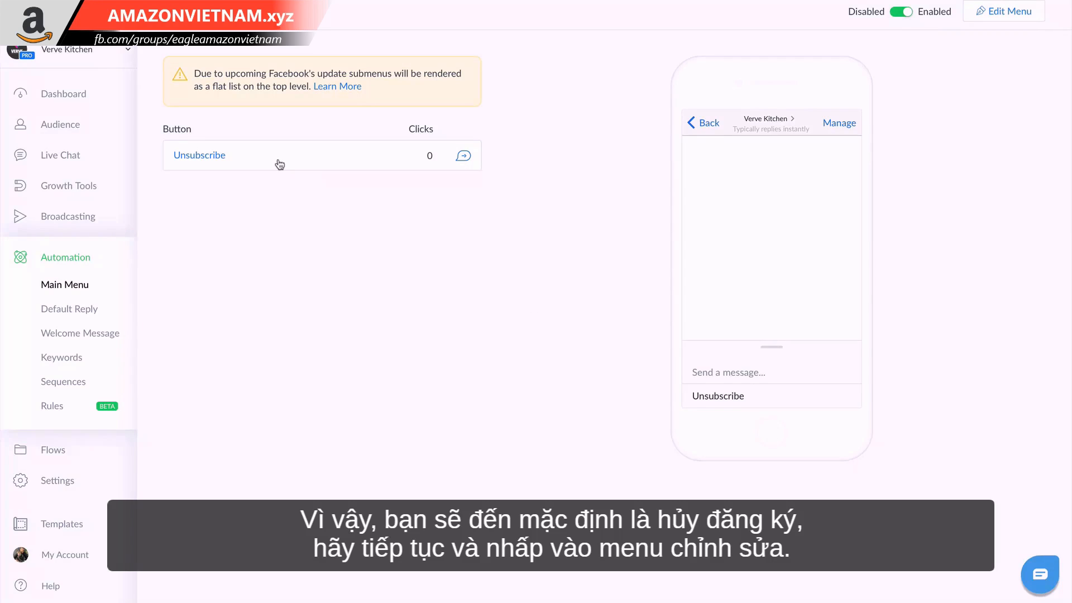
click(998, 14)
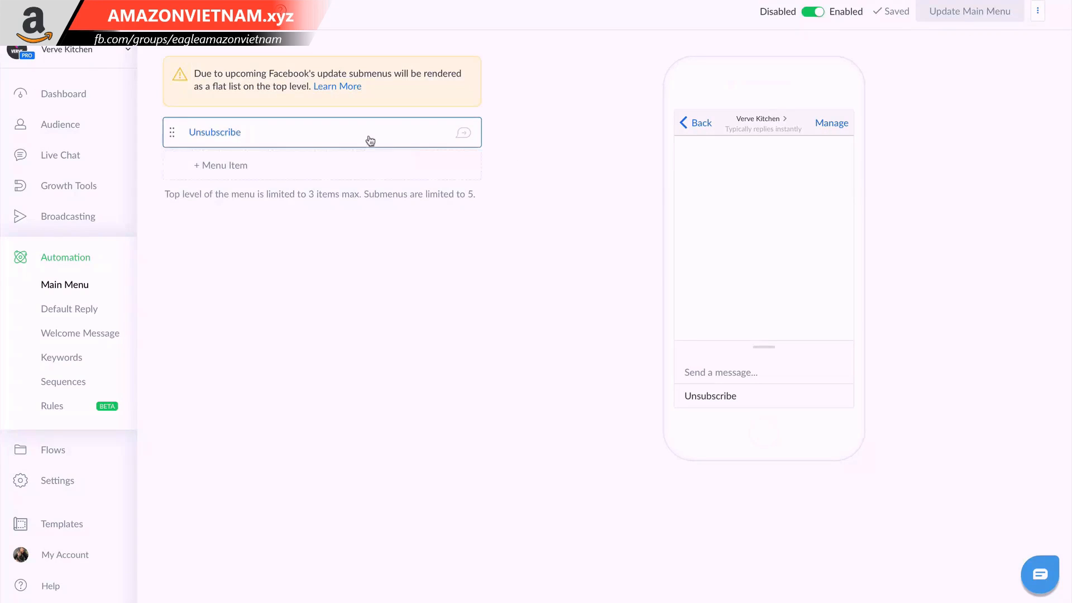
click(370, 140)
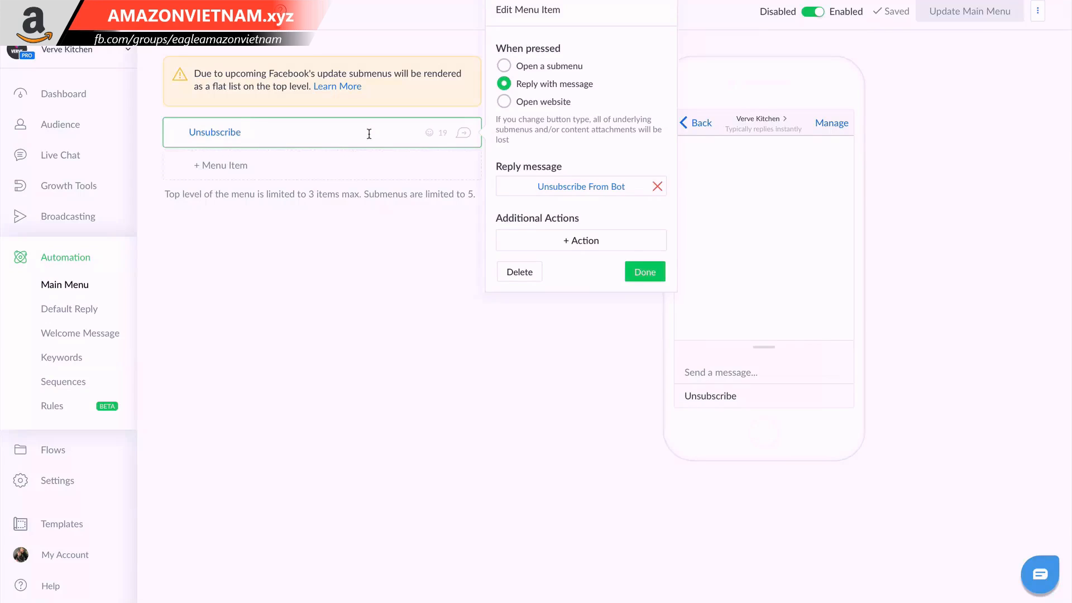
key(ctrl+a)
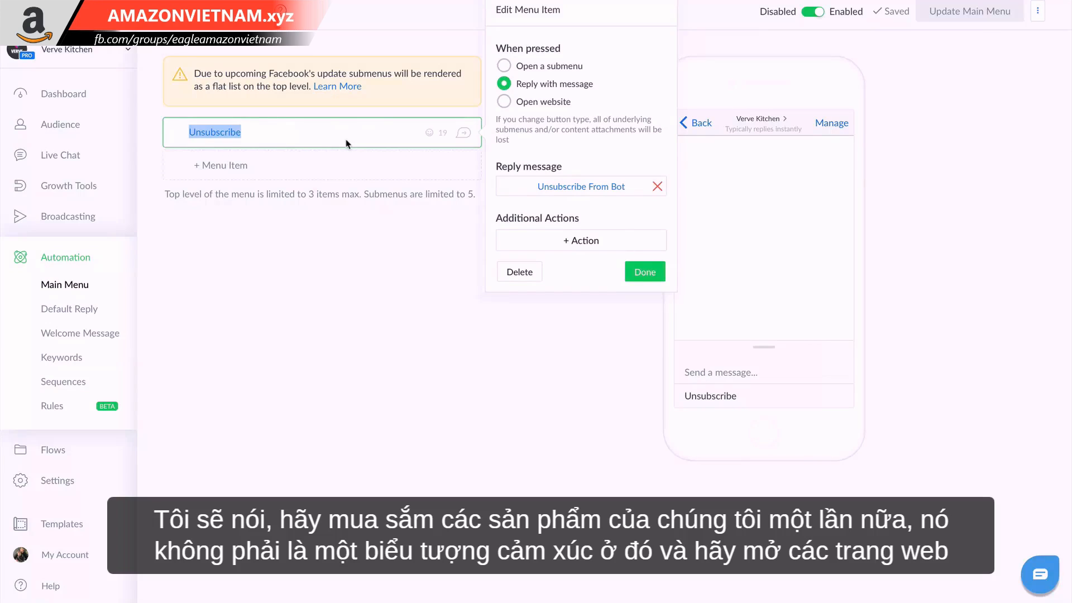
text(Shop Our Products)
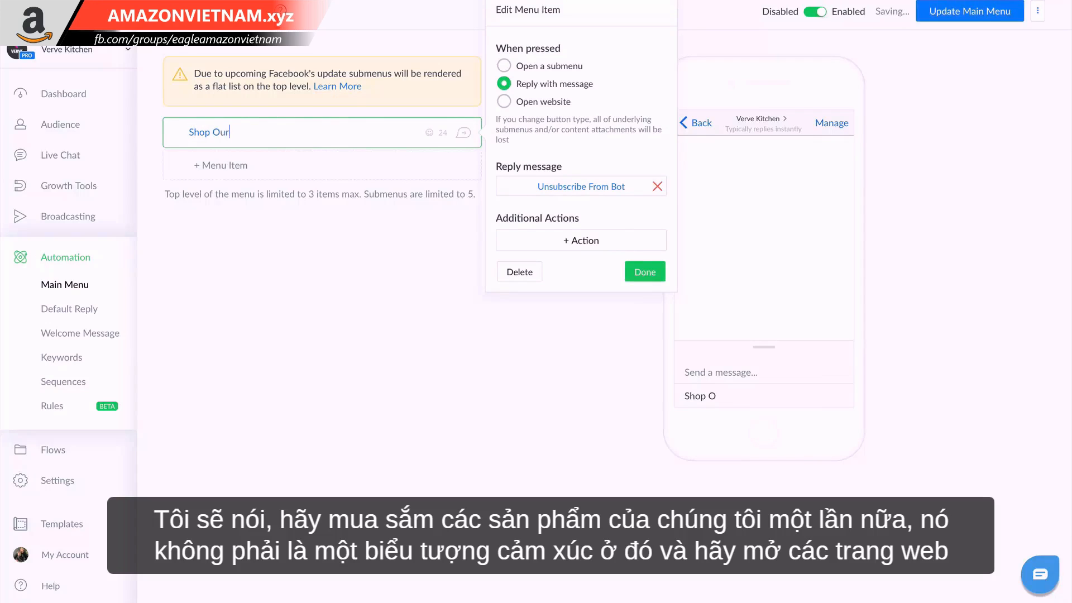
click(429, 133)
click(326, 231)
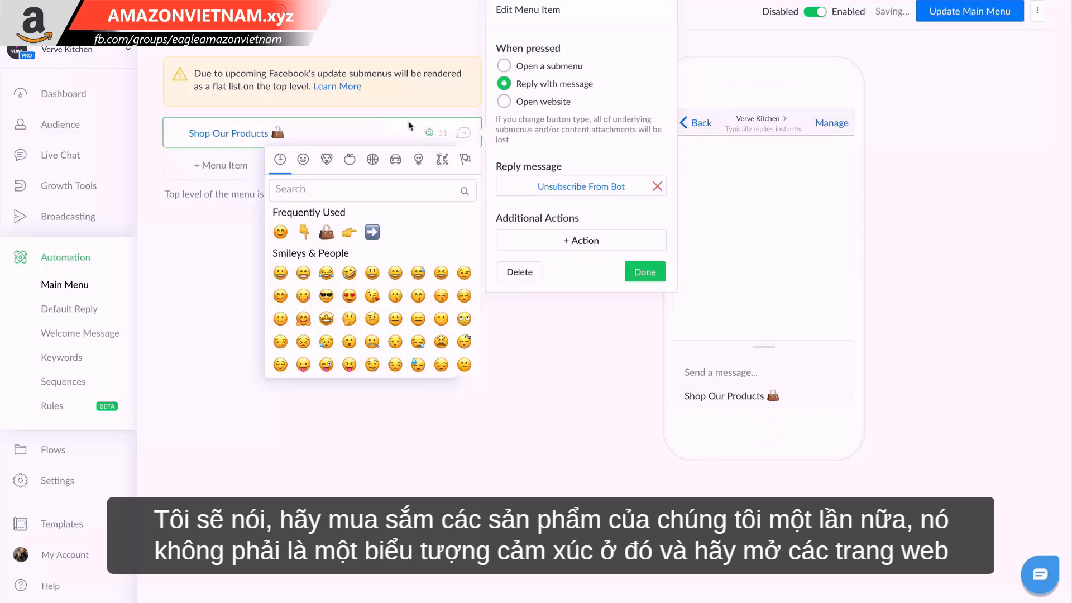
click(522, 102)
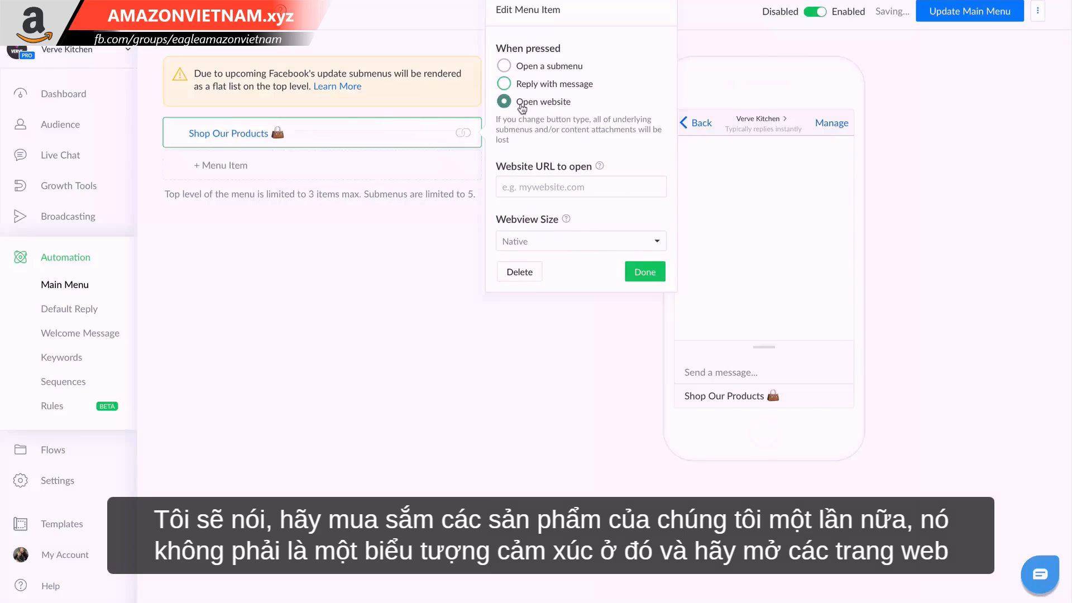
click(538, 189)
text(http:ss)
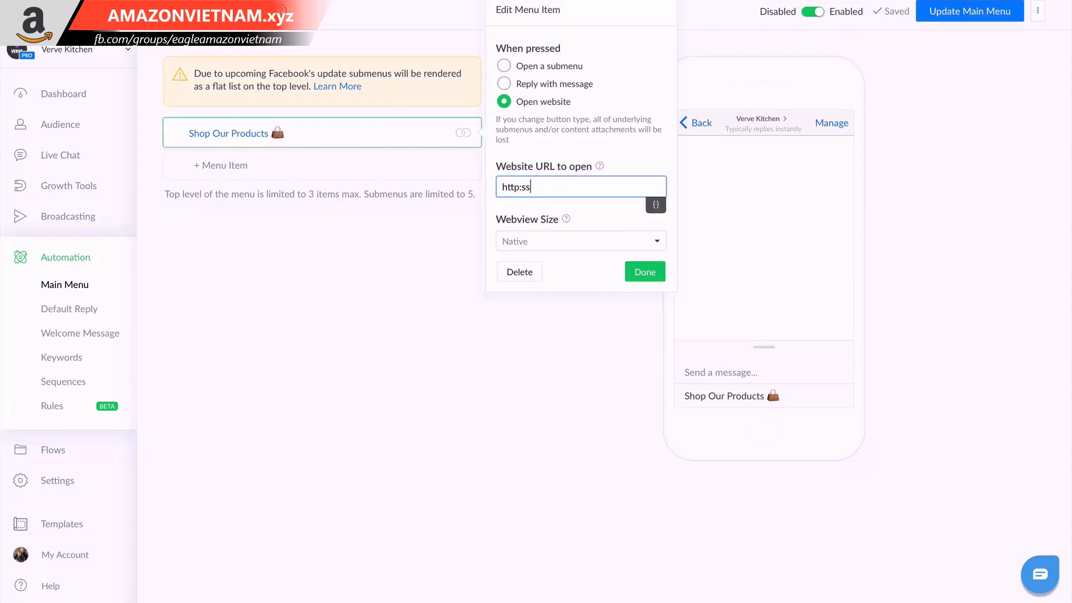
key(BackSpace)
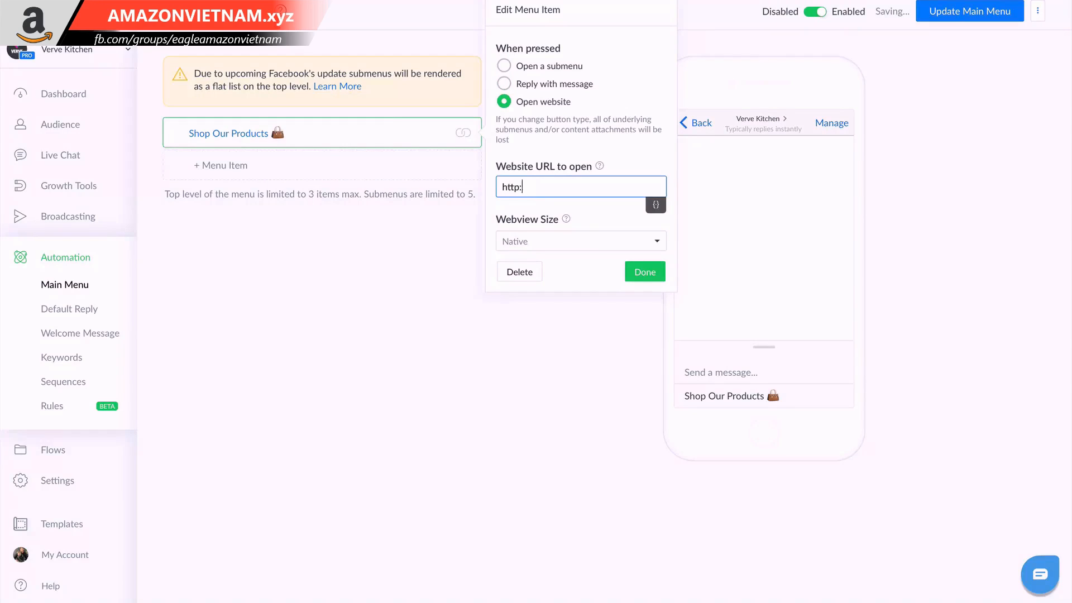
text(s://www.)
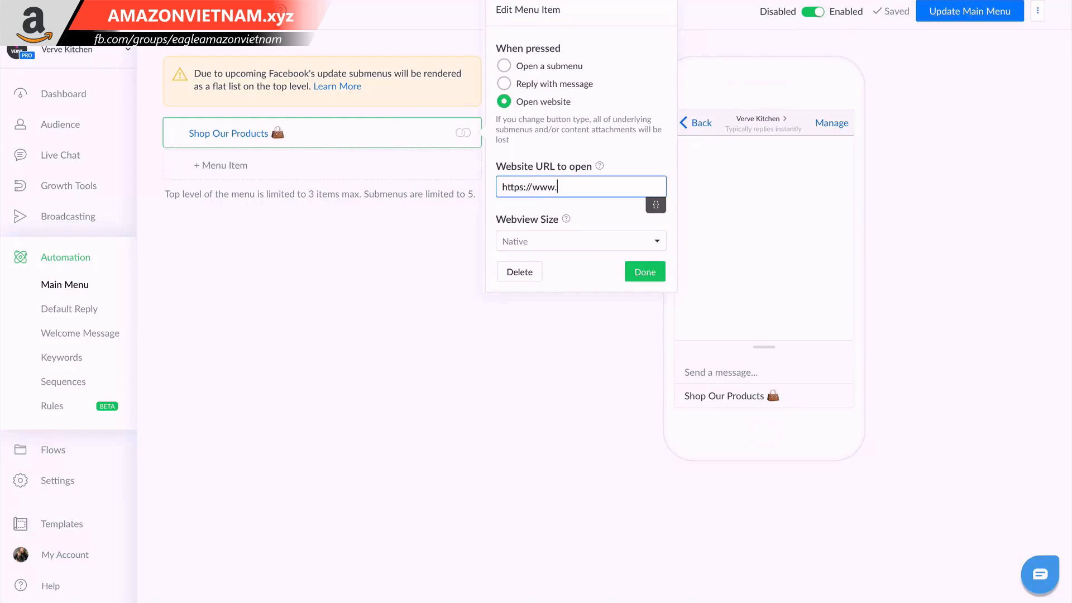
text(vervekitchenc.om)
double_click(593, 187)
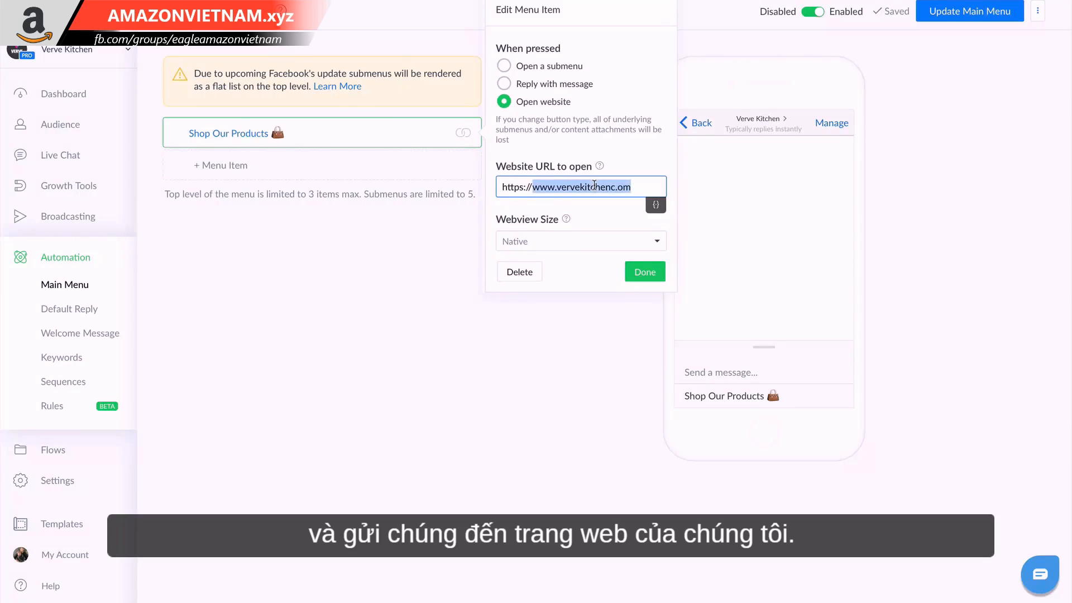
click(596, 188)
key(Right)
key(Right)
key(Right)
key(Right)
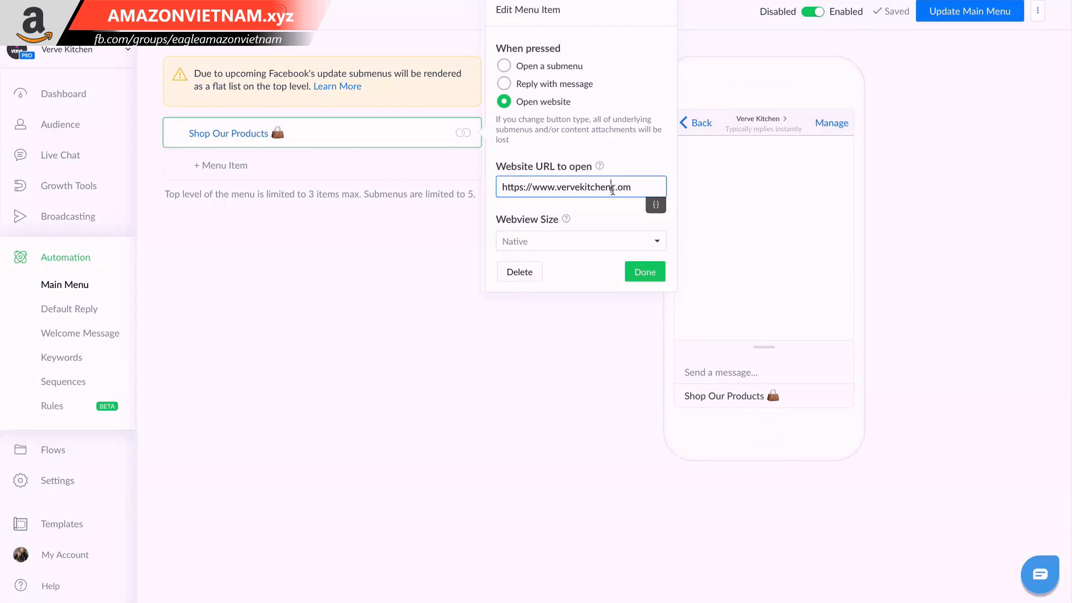
key(BackSpace)
key(Left)
text(.)
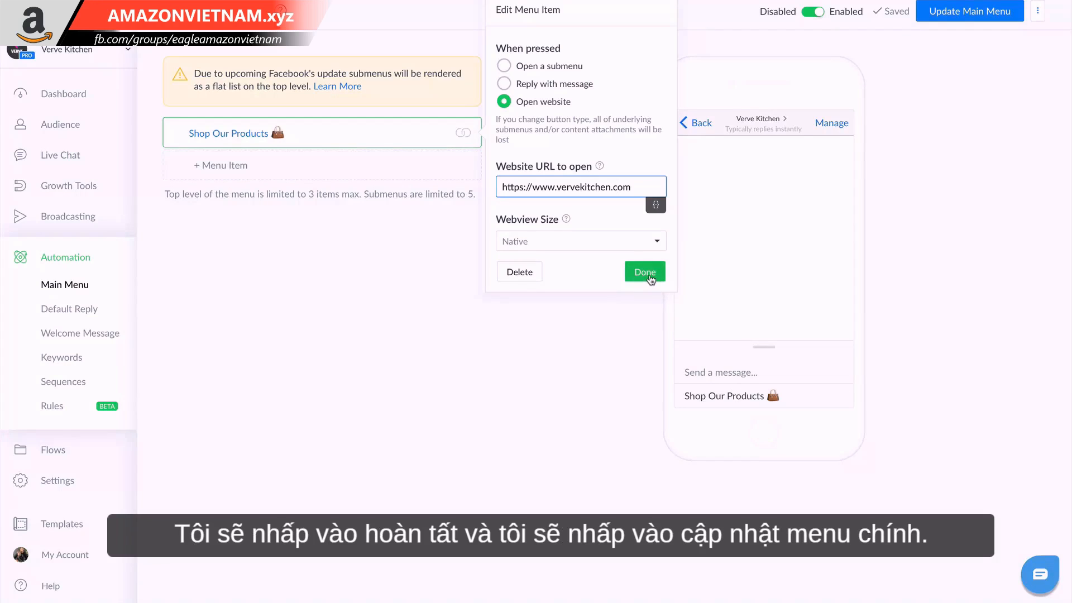
click(642, 271)
click(972, 10)
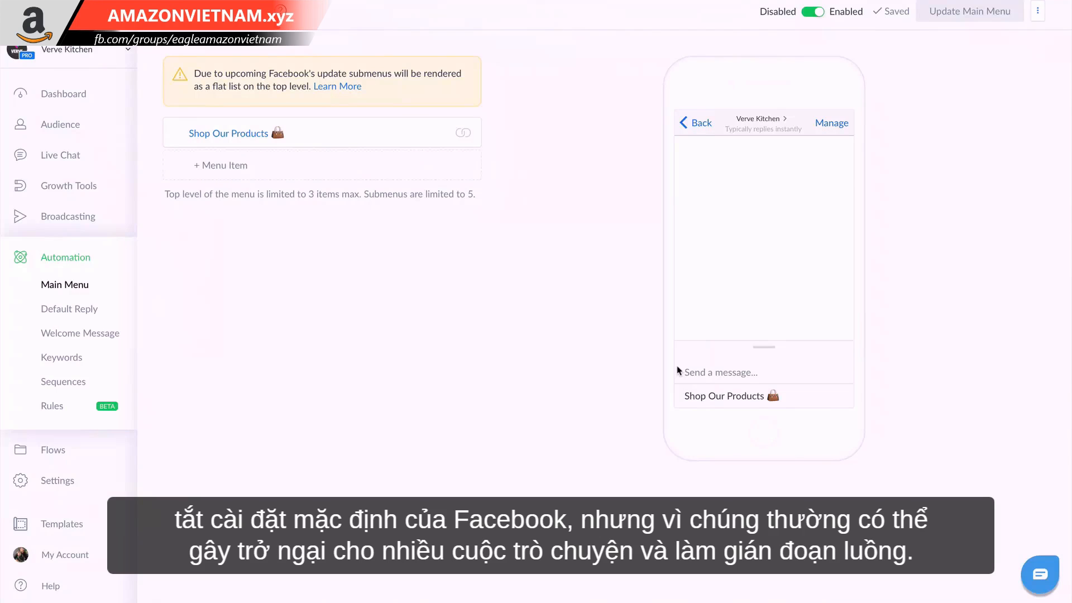
Switch to the Verve Kitchen Facebook page and open the Messaging section of its page settings.
mouse_move(437, 20)
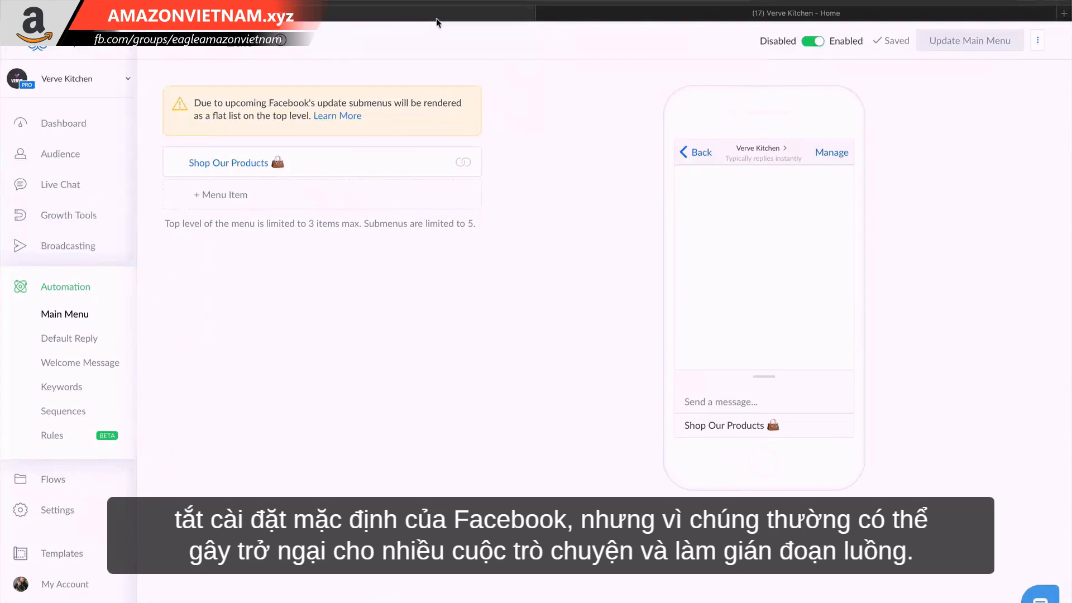
click(633, 18)
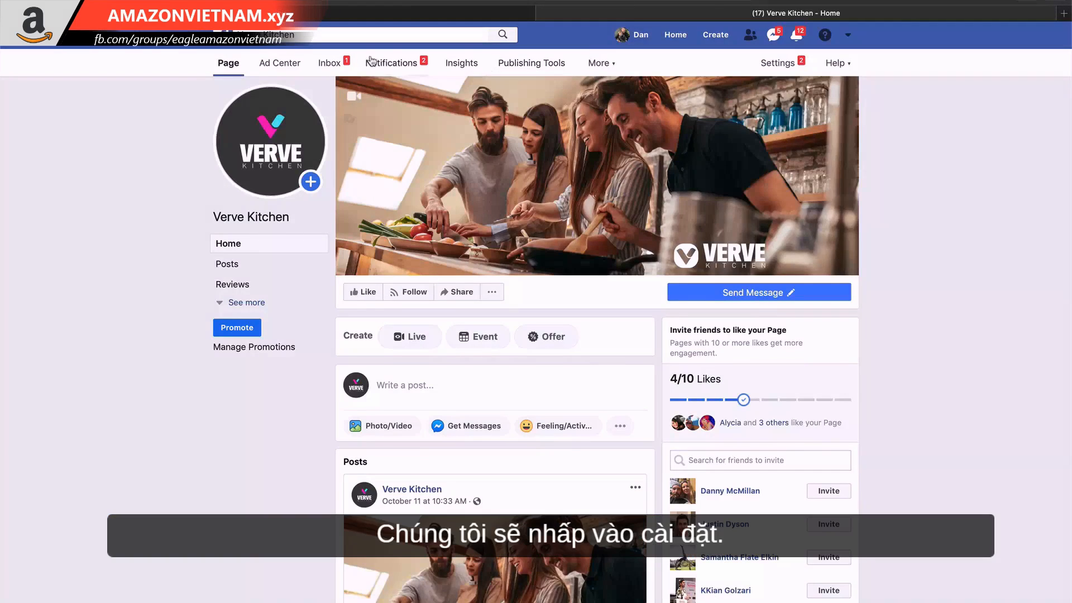
click(777, 62)
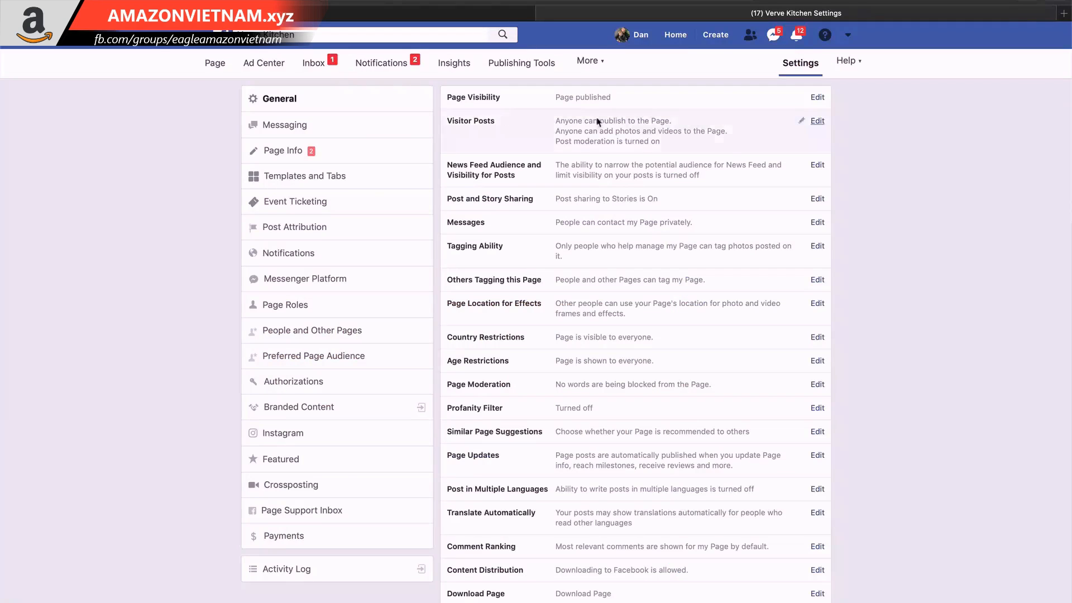
click(362, 126)
Turn off "Help people start a conversation with your Page" and the Appointment Messaging reminders.
scroll(725, 442, down, 3)
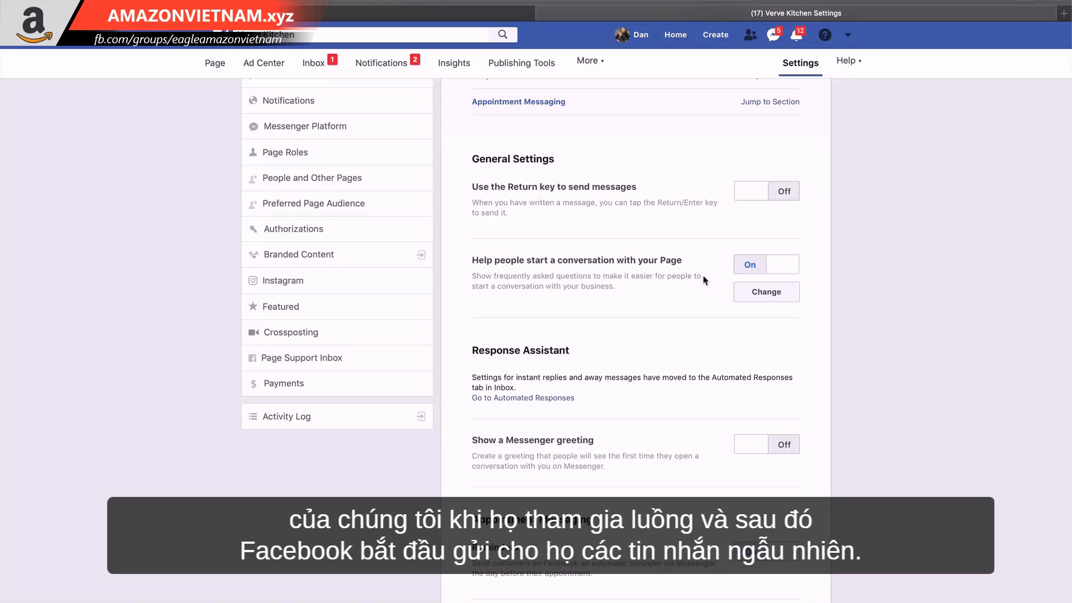
click(749, 269)
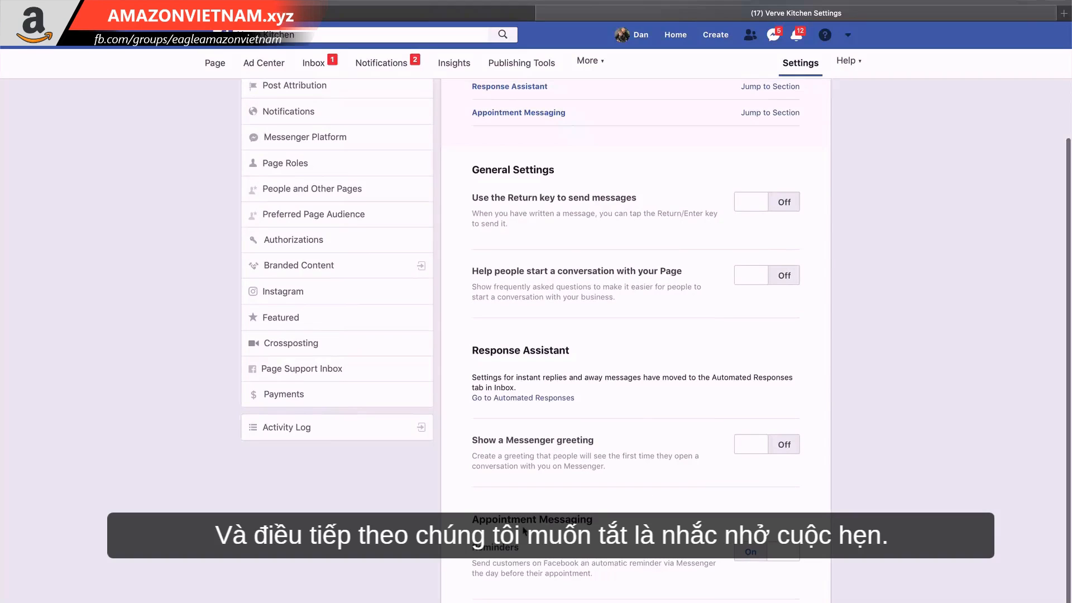
click(759, 557)
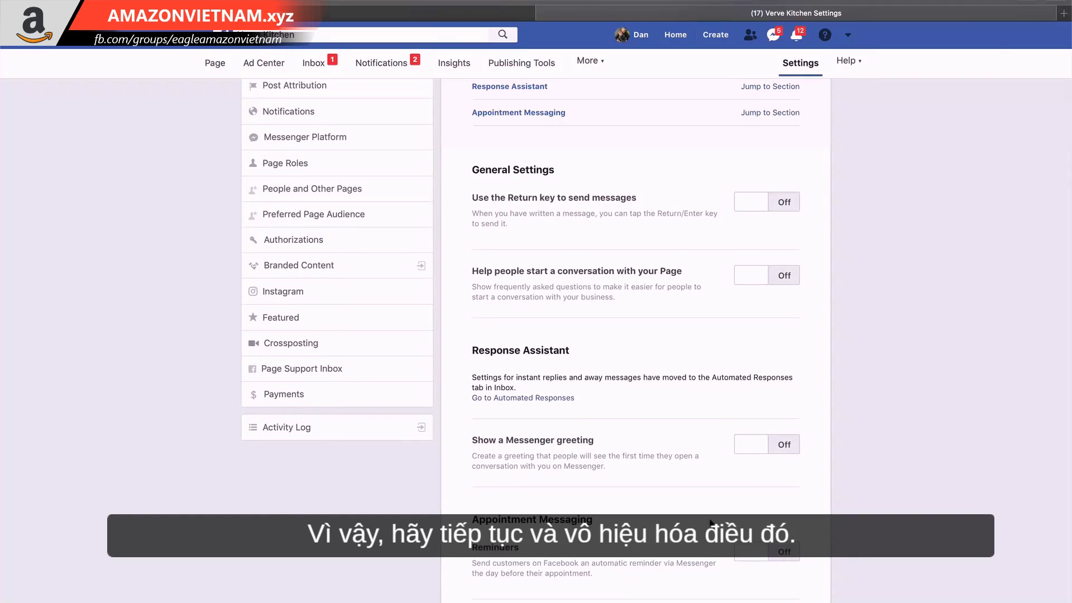
scroll(711, 523, up, 3)
scroll(711, 523, down, 3)
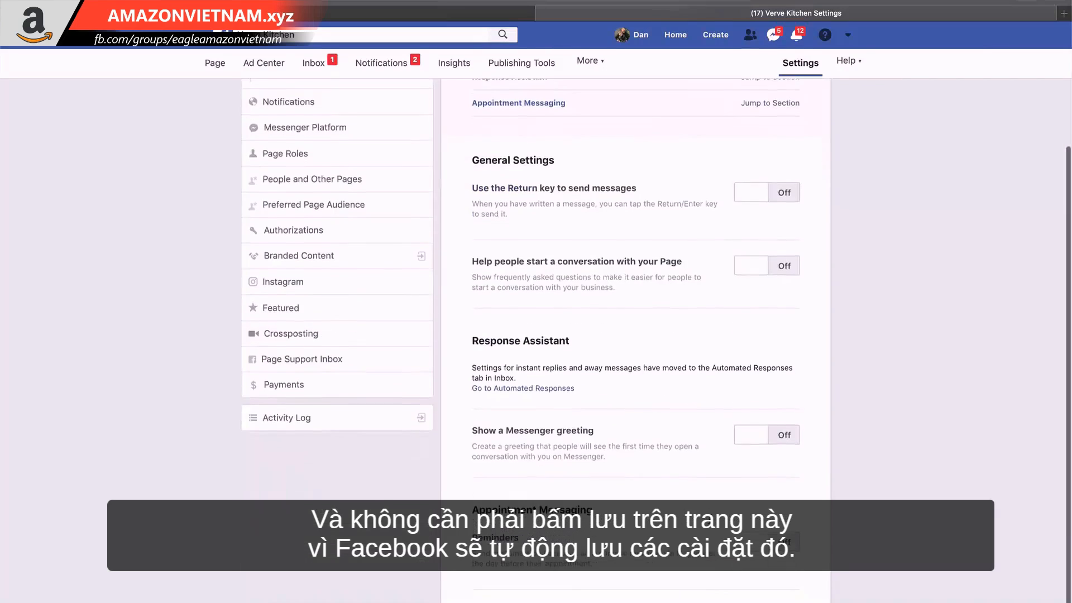
scroll(711, 523, up, 3)
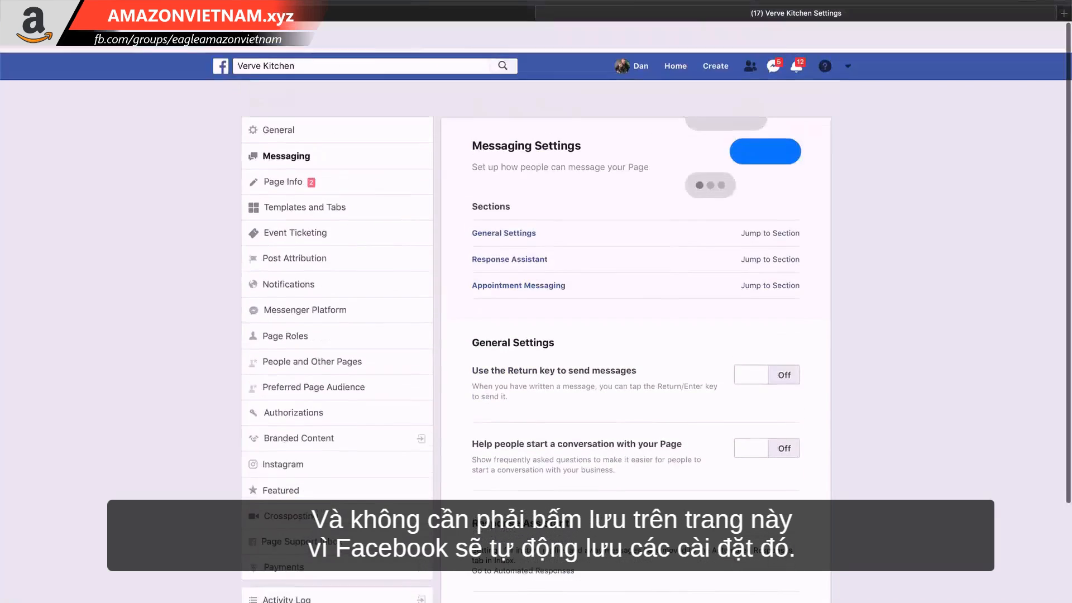